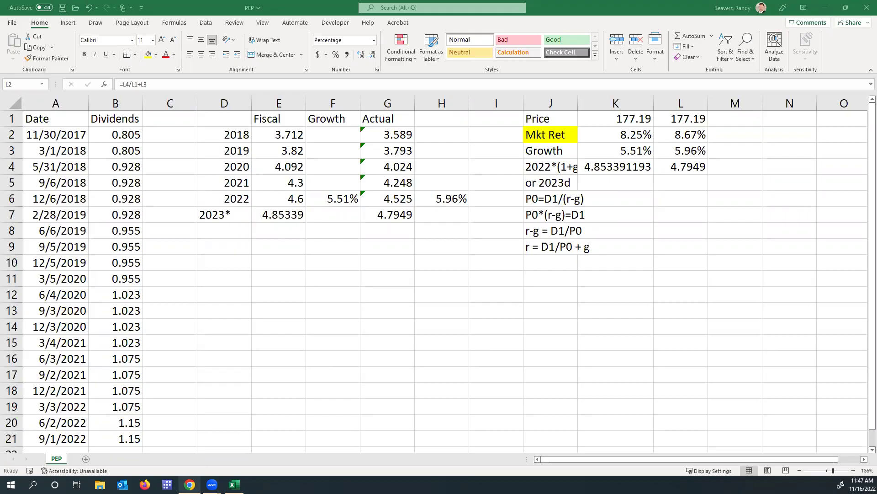
# Search for PEP on Yahoo Finance and open PepsiCo's historical data page
pyautogui.click(190, 484)
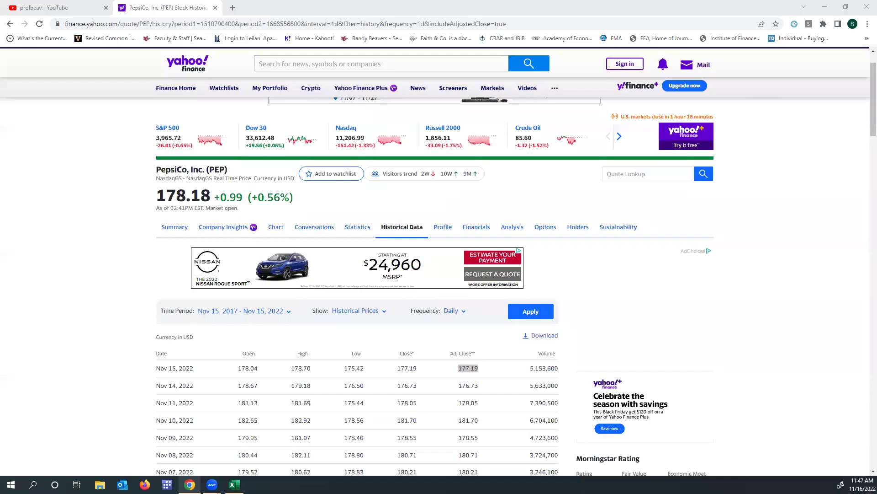
pyautogui.click(192, 64)
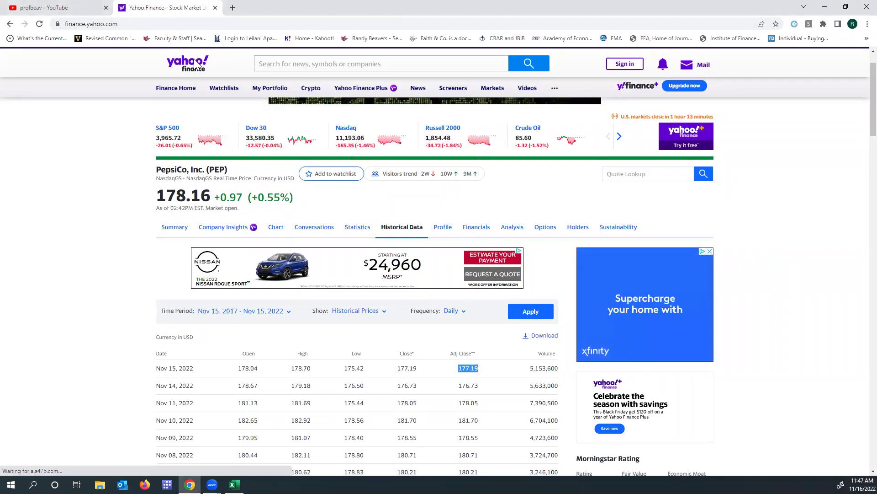
pyautogui.click(326, 72)
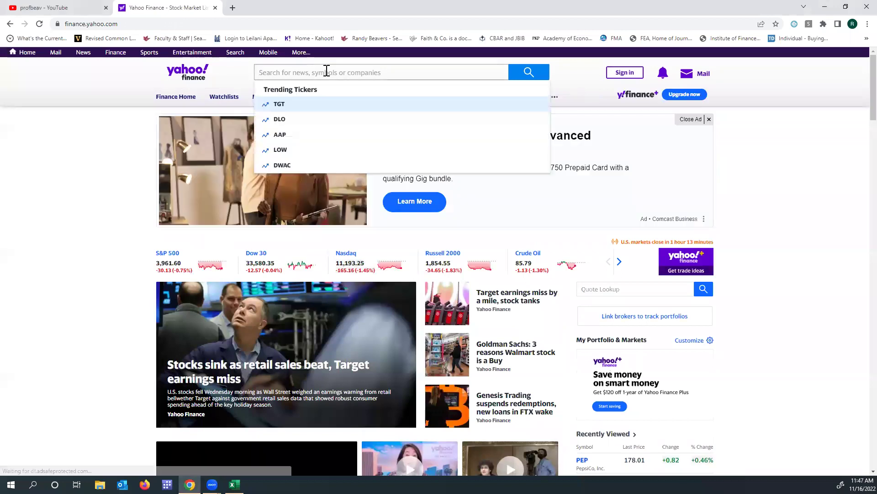
pyautogui.write('pep')
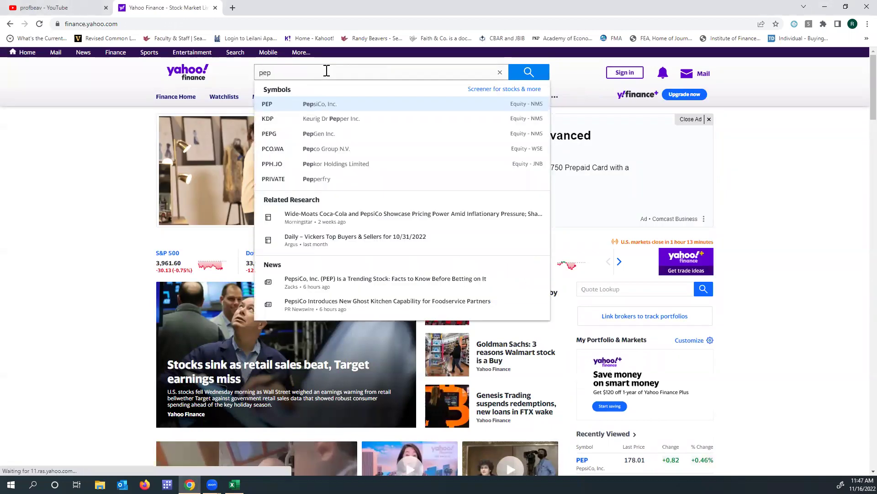
pyautogui.click(333, 105)
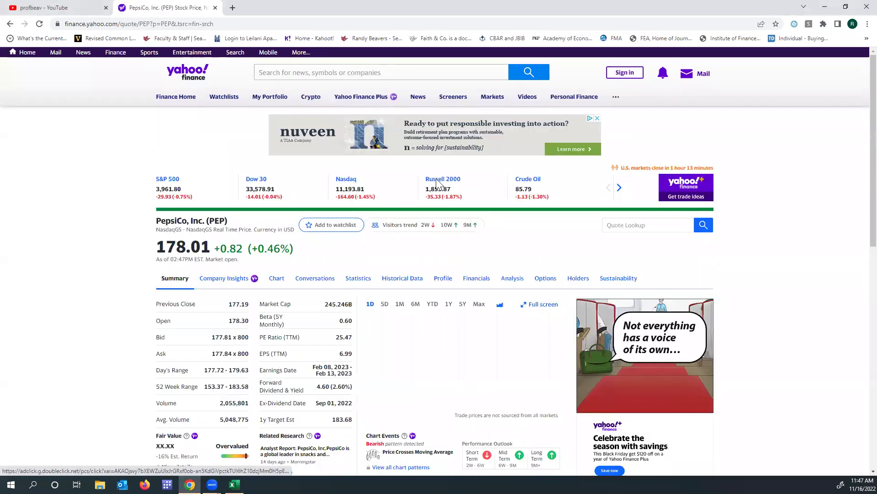
pyautogui.click(403, 278)
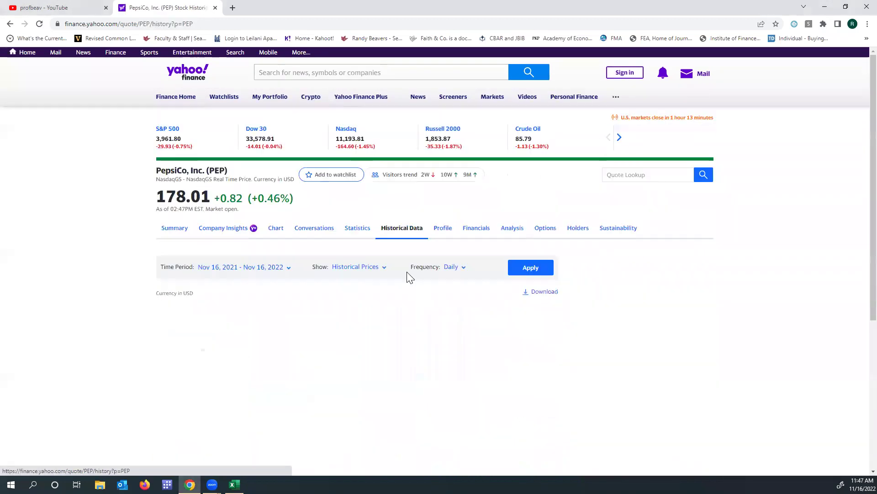
pyautogui.scroll(-2, 422, 254)
pyautogui.scroll(-2, 423, 255)
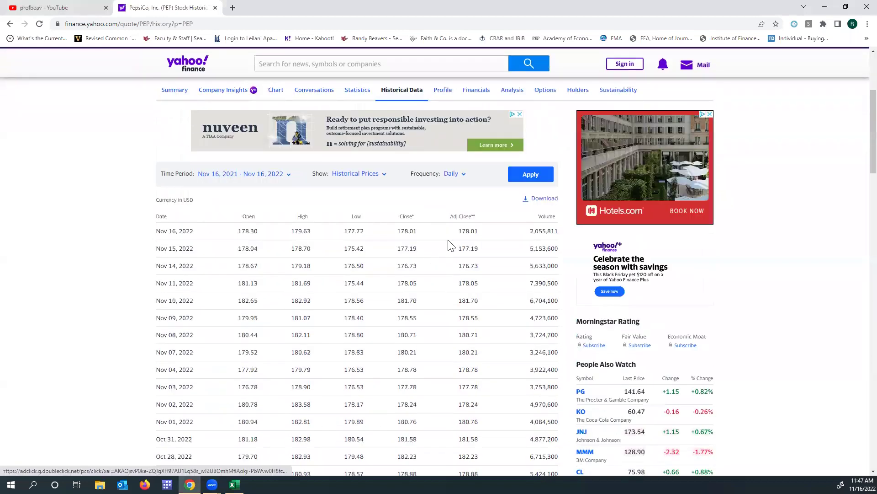
pyautogui.moveTo(456, 231); pyautogui.dragTo(485, 236)
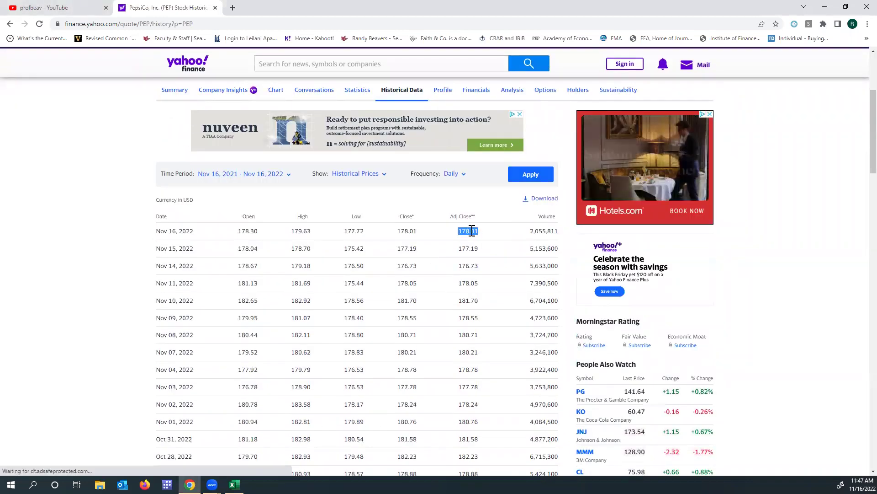
pyautogui.click(483, 237)
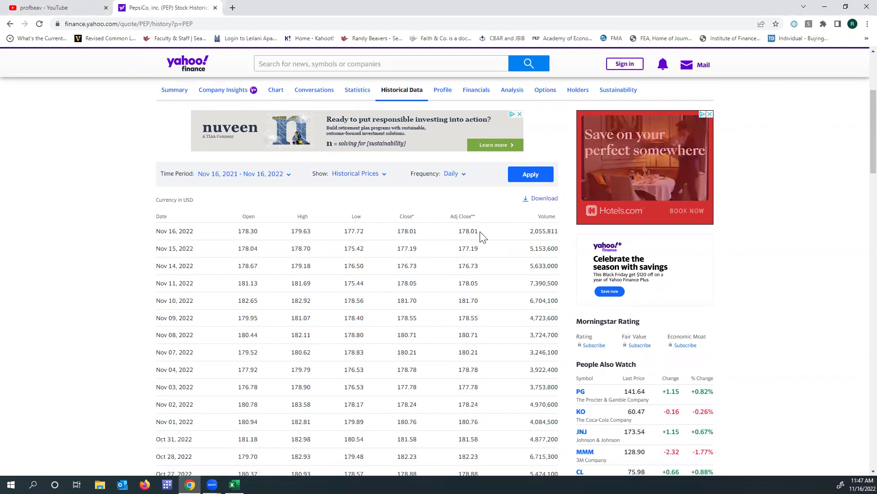
# Filter the table to a 5Y time period, dividends only, at monthly frequency
pyautogui.click(274, 174)
pyautogui.click(263, 210)
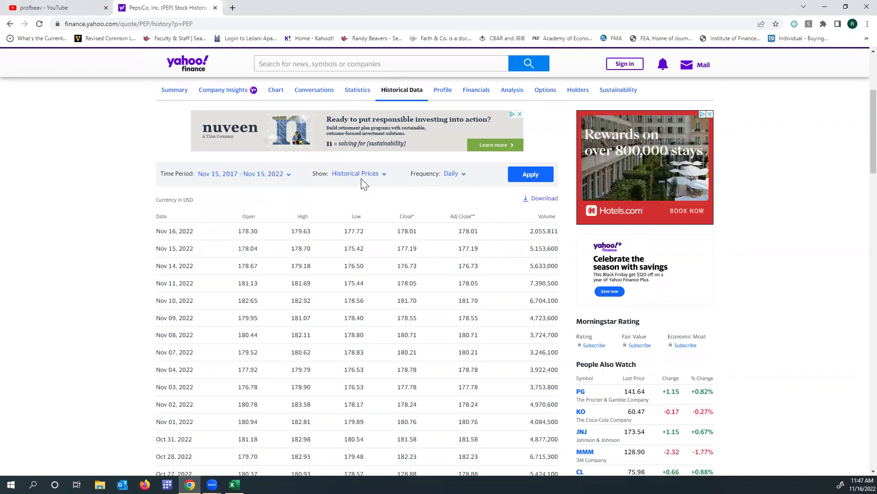
pyautogui.click(368, 176)
pyautogui.click(284, 174)
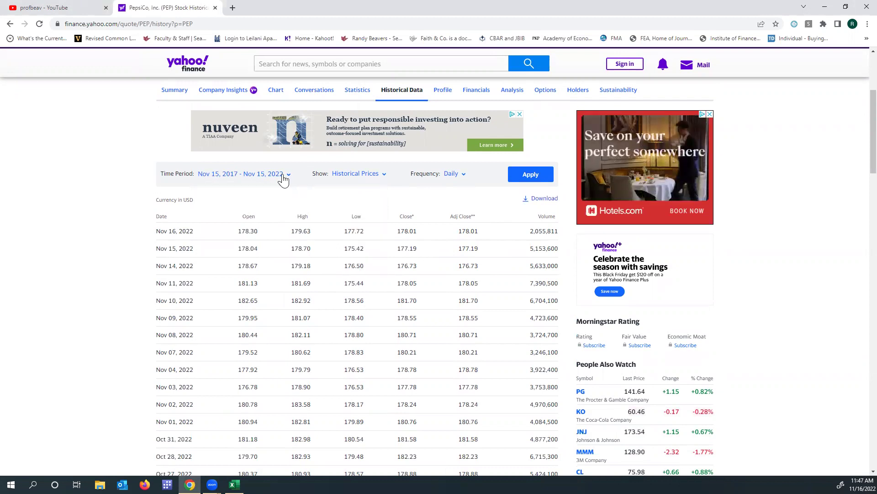
pyautogui.click(264, 210)
pyautogui.click(361, 174)
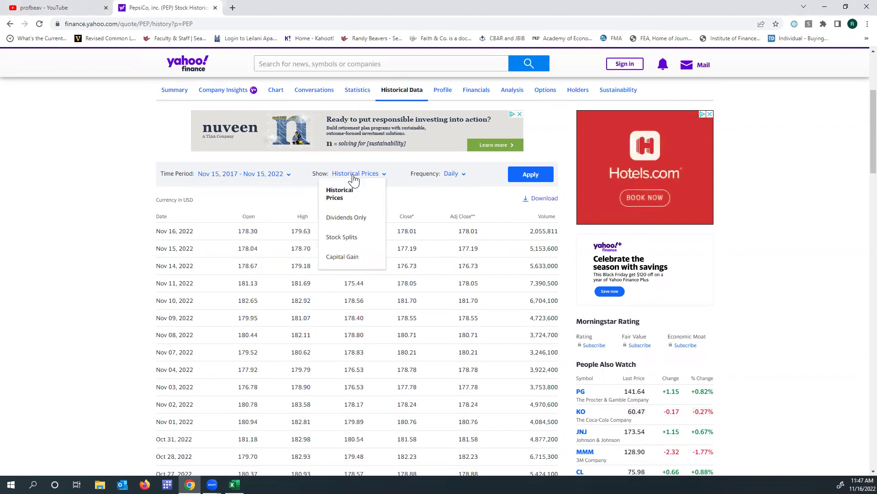
pyautogui.click(362, 208)
pyautogui.click(457, 175)
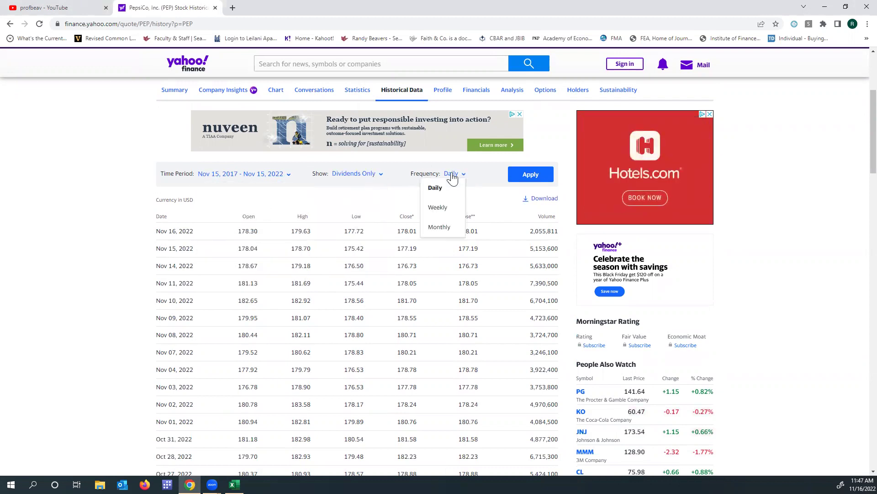
pyautogui.click(434, 227)
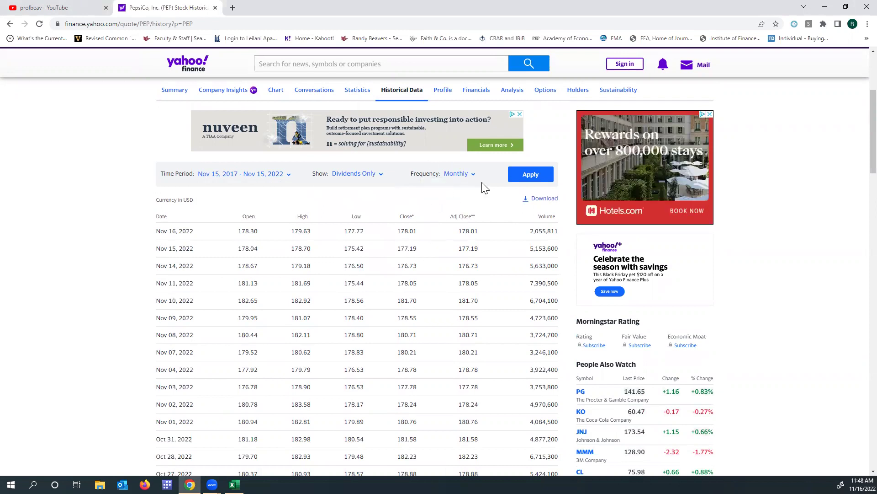
pyautogui.click(526, 174)
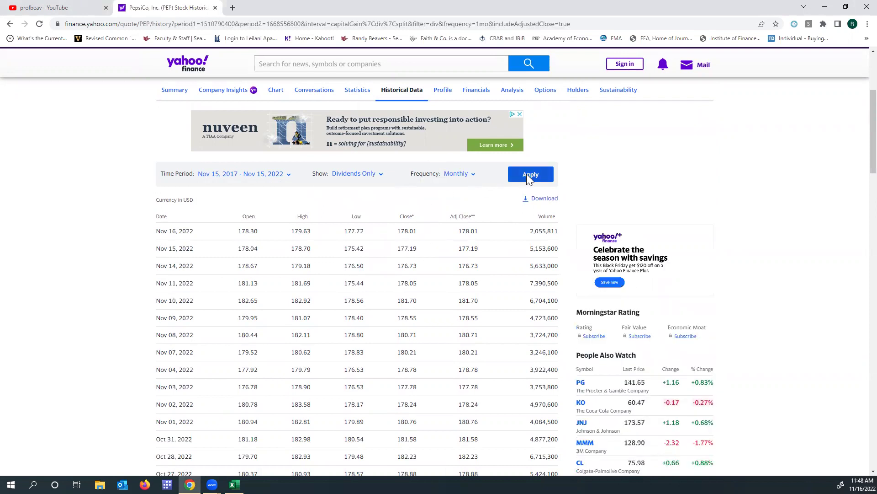
# Download the Nov 2017–Nov 2022 dividend history as a CSV file
pyautogui.scroll(-5, 407, 280)
pyautogui.scroll(7, 407, 280)
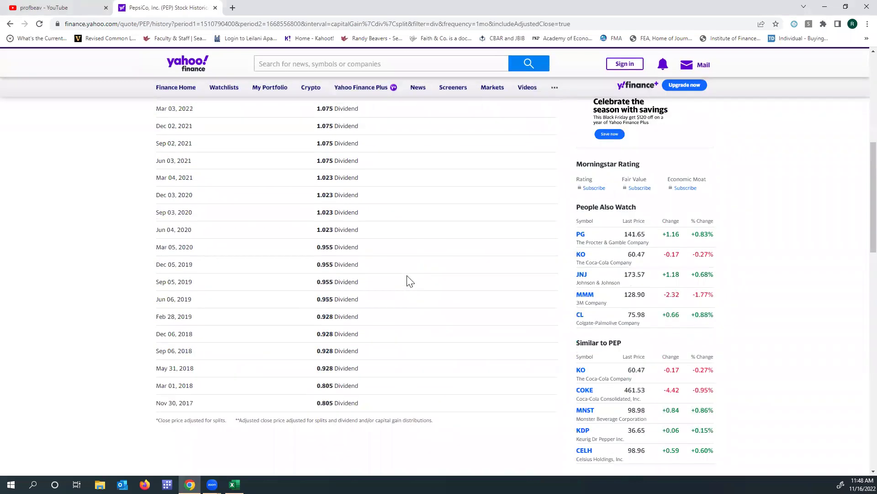
pyautogui.click(541, 290)
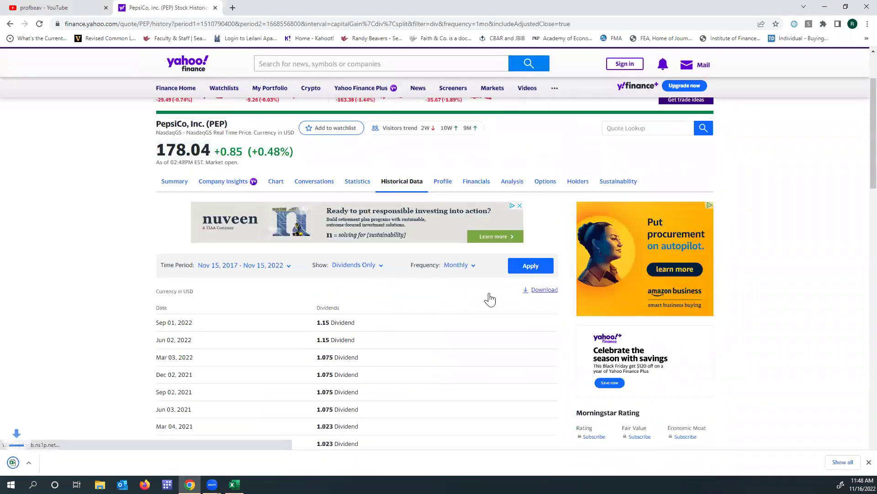
# Widen column A in Excel so the dividend dates starting 11/30/2017 show fully
pyautogui.click(234, 485)
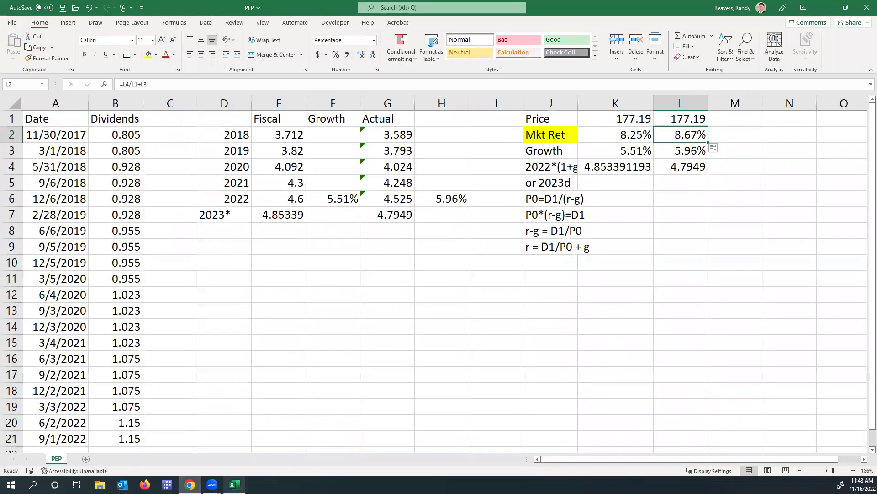
pyautogui.moveTo(122, 437); pyautogui.dragTo(29, 112)
pyautogui.click(73, 134)
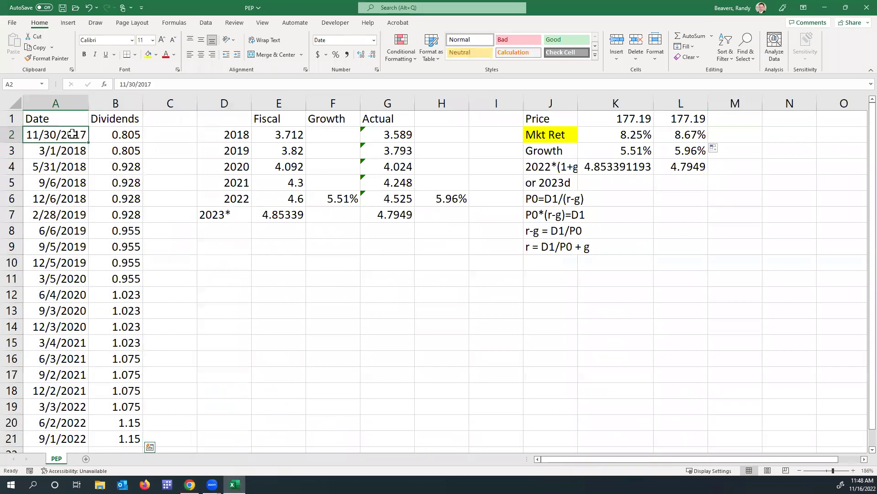
pyautogui.moveTo(89, 103); pyautogui.dragTo(96, 103)
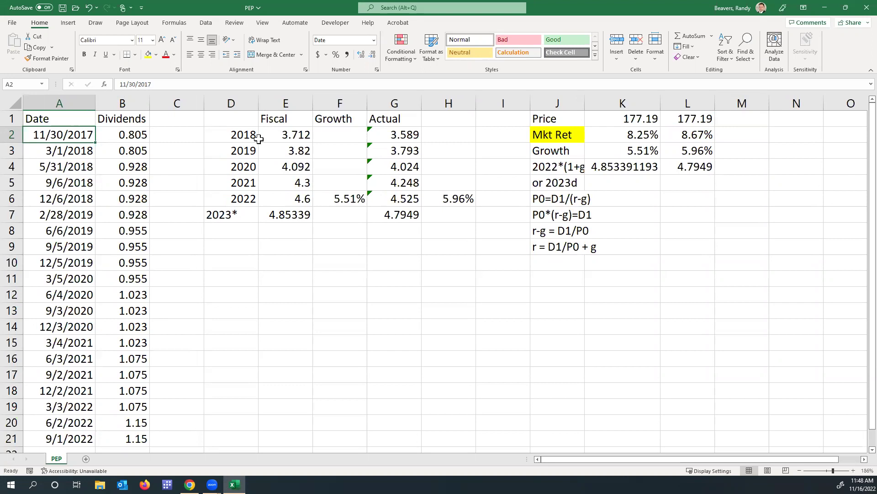
# Compare the 2018 fiscal dividend formula =B4*4 against the four 0.928 dividends in B4:B7
pyautogui.click(279, 117)
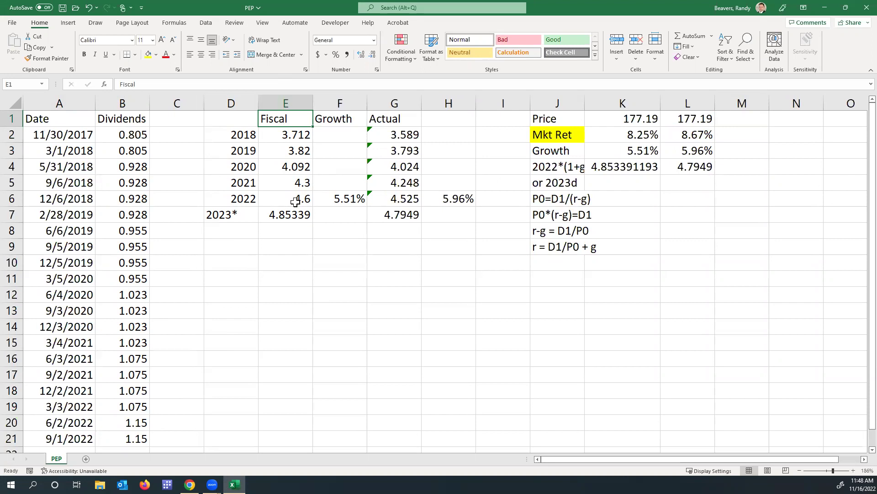
pyautogui.click(402, 118)
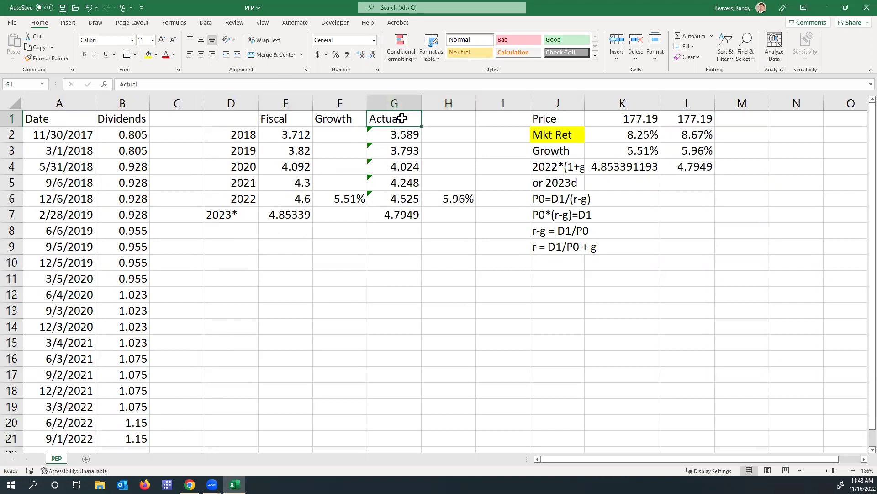
pyautogui.click(293, 136)
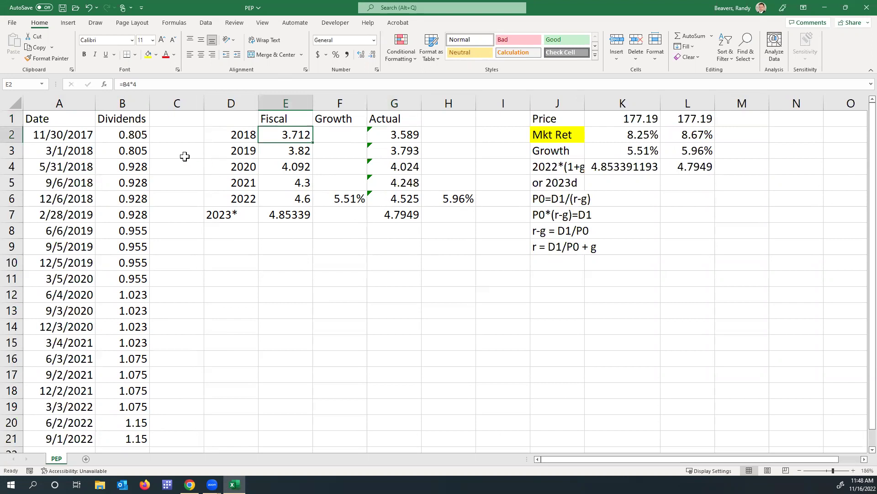
pyautogui.click(91, 164)
pyautogui.click(123, 149)
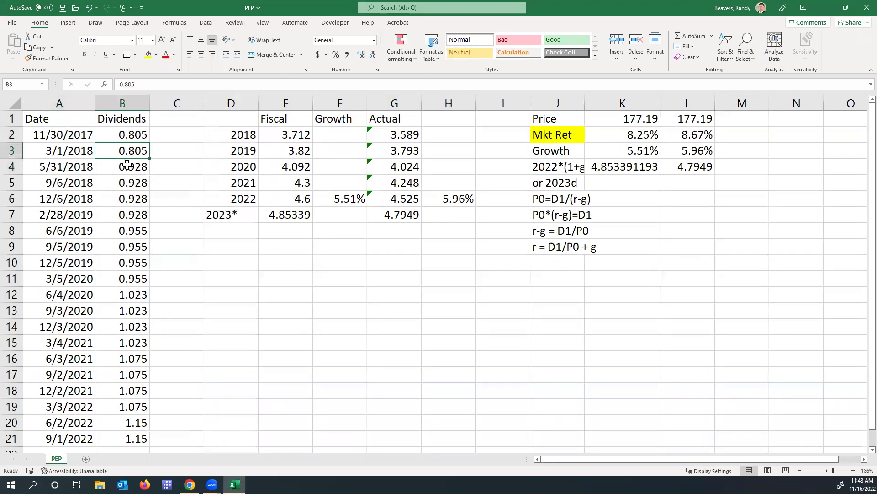
pyautogui.click(127, 164)
pyautogui.moveTo(143, 215); pyautogui.dragTo(136, 167)
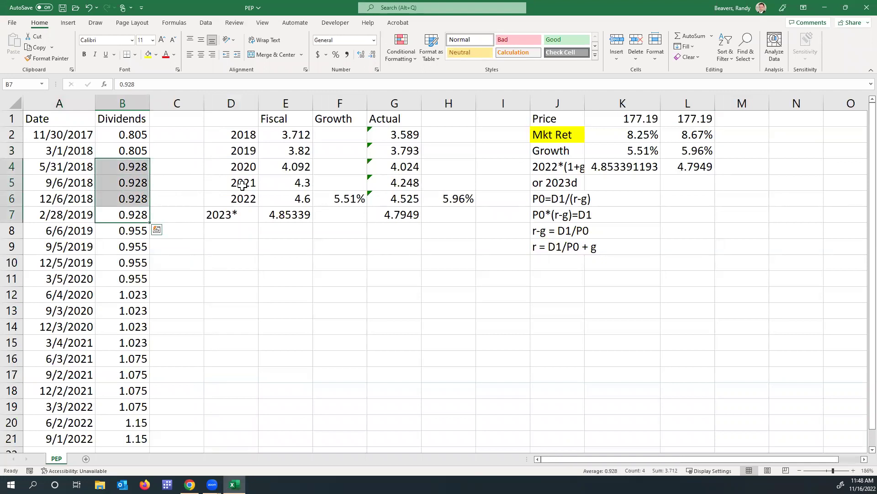
pyautogui.click(126, 167)
pyautogui.click(306, 135)
pyautogui.doubleClick(307, 135)
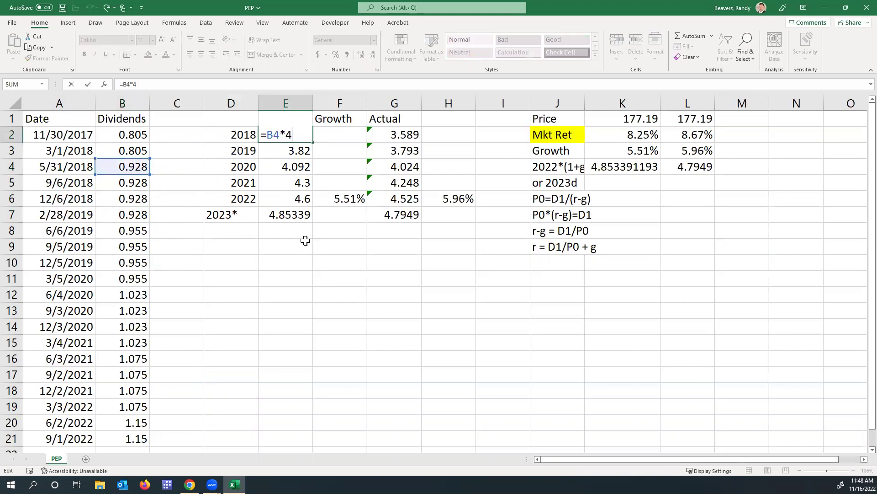
pyautogui.press('Return')
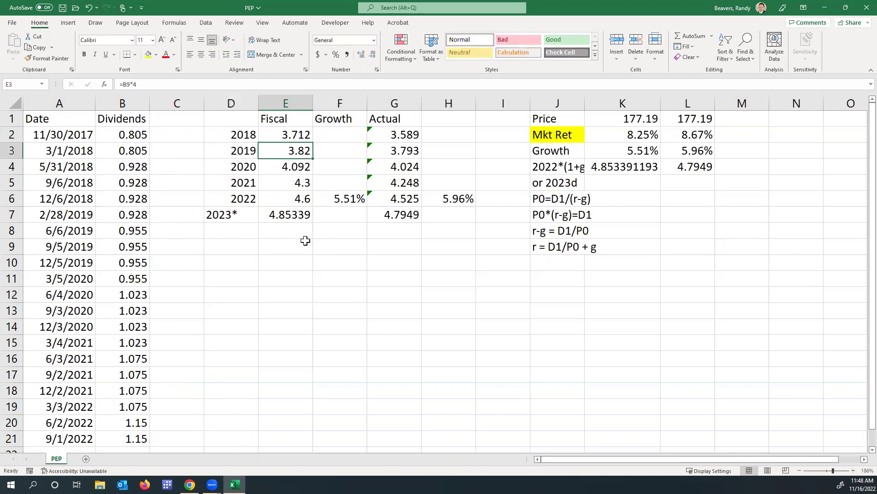
pyautogui.doubleClick(282, 152)
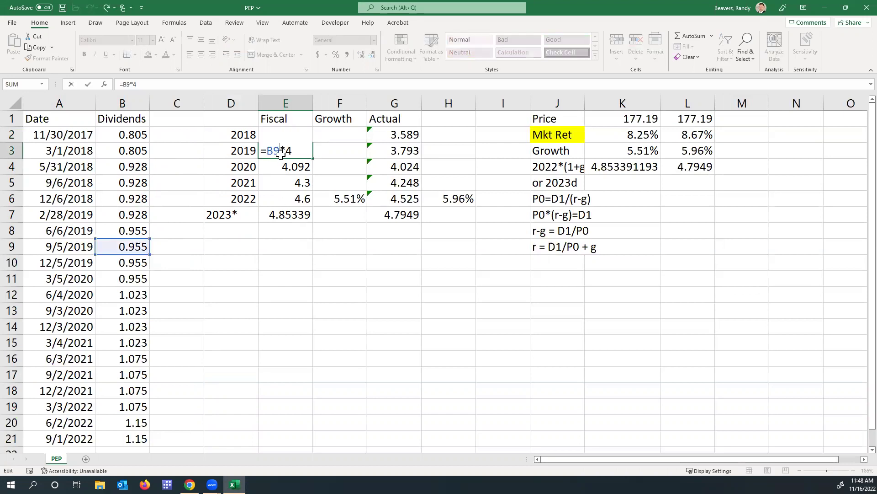
pyautogui.press('Return')
pyautogui.doubleClick(290, 165)
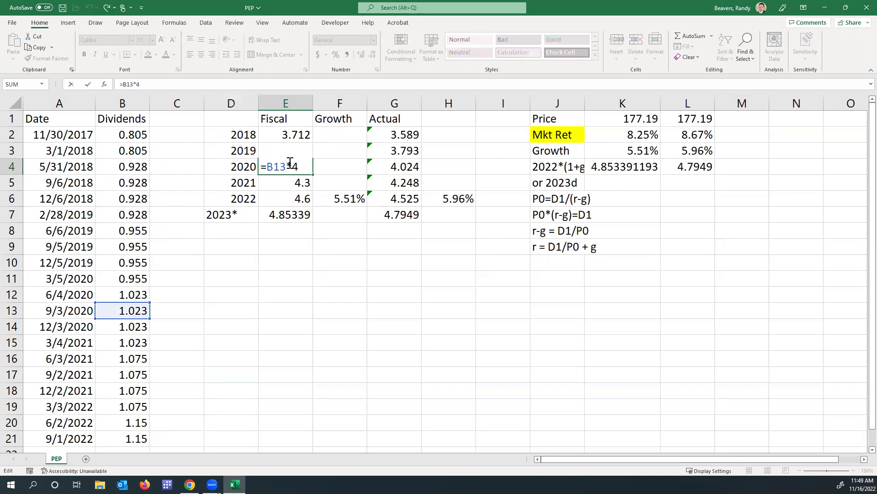
pyautogui.press('Return')
pyautogui.doubleClick(291, 182)
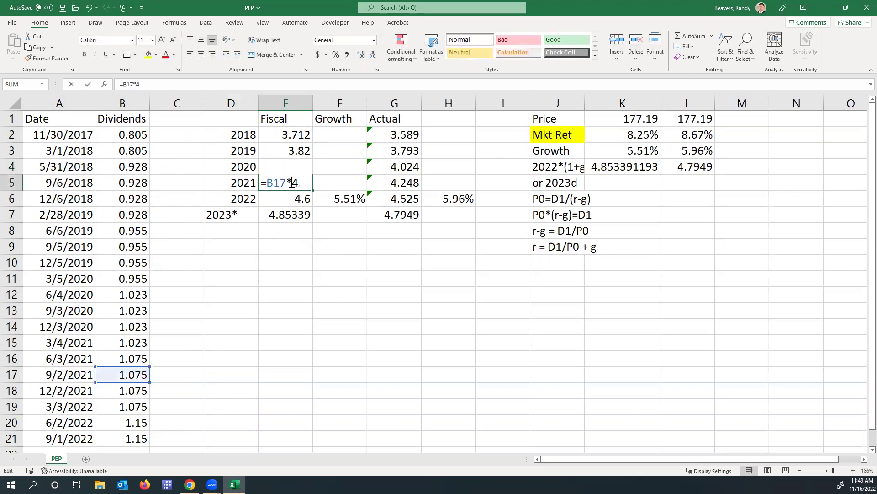
pyautogui.press('Return')
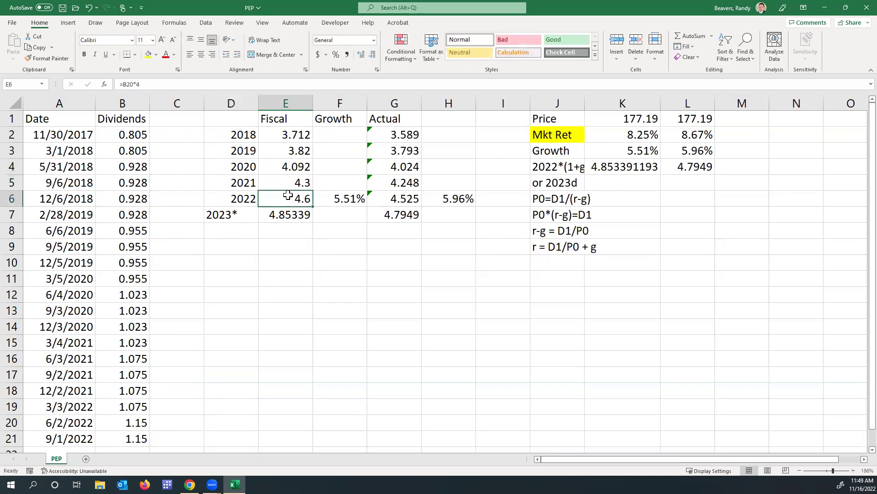
pyautogui.doubleClick(290, 195)
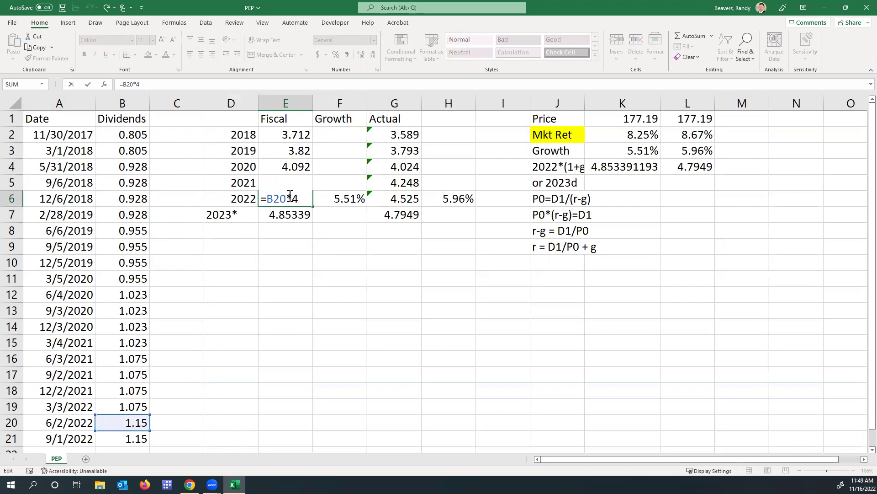
pyautogui.press('Return')
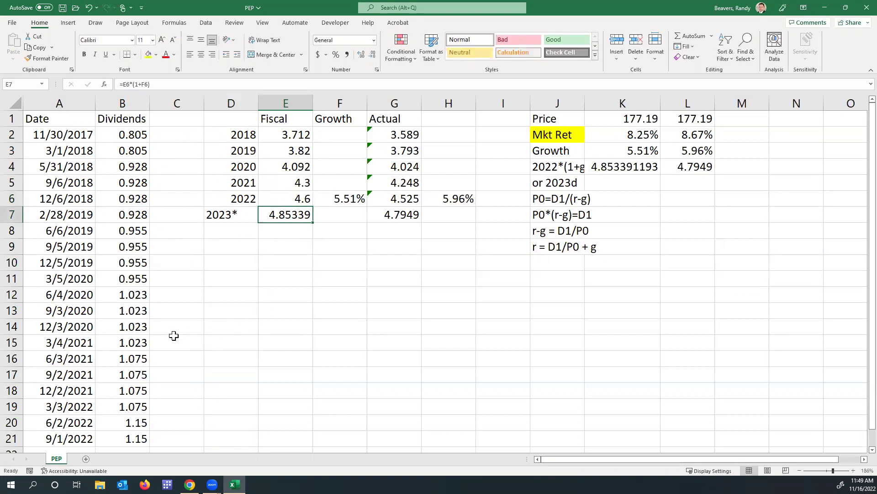
pyautogui.scroll(-1, 176, 336)
pyautogui.moveTo(72, 405); pyautogui.dragTo(128, 388)
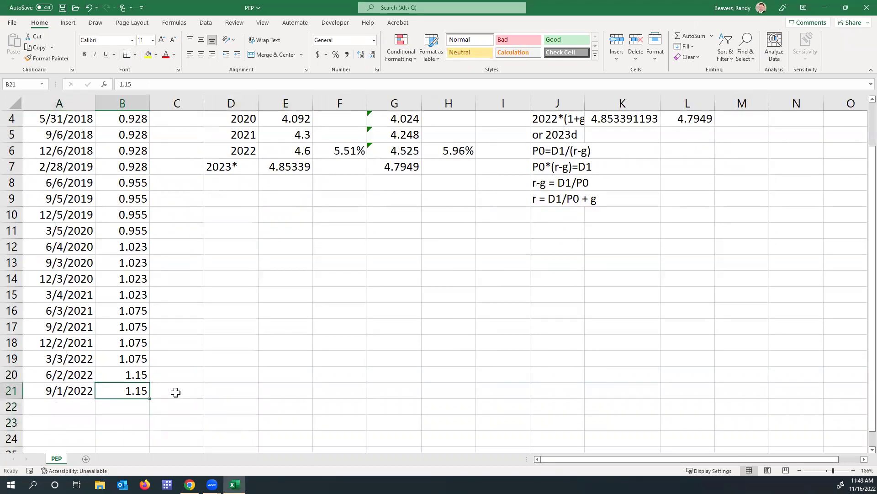
pyautogui.scroll(1, 182, 377)
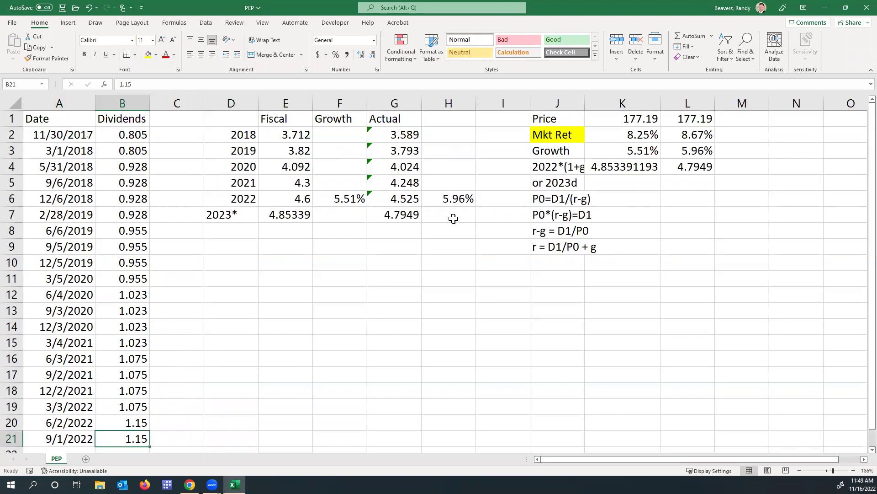
pyautogui.doubleClick(410, 135)
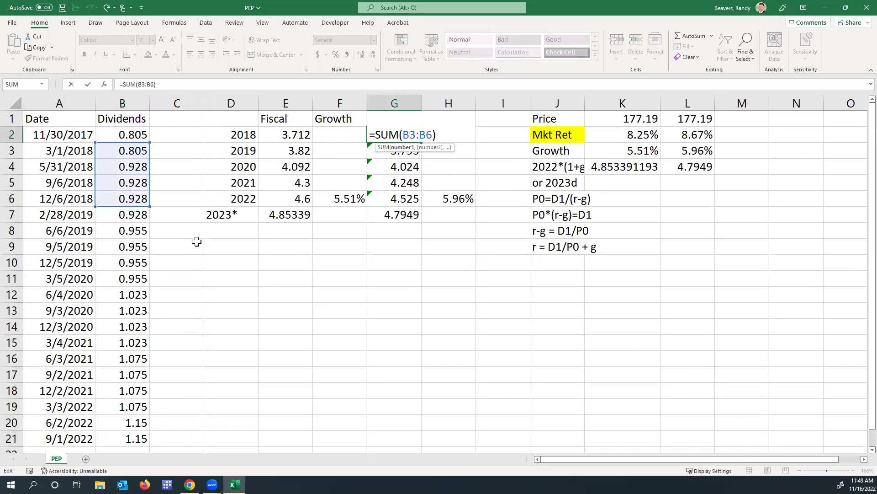
pyautogui.press('Return')
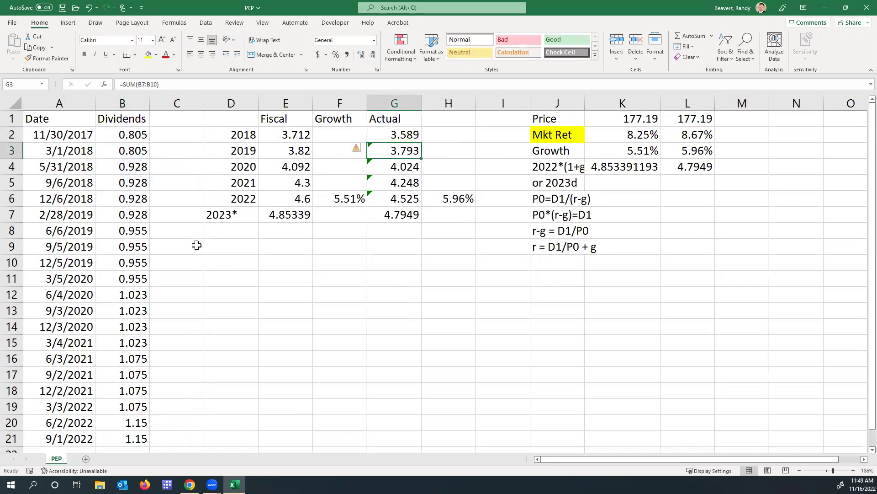
pyautogui.doubleClick(393, 154)
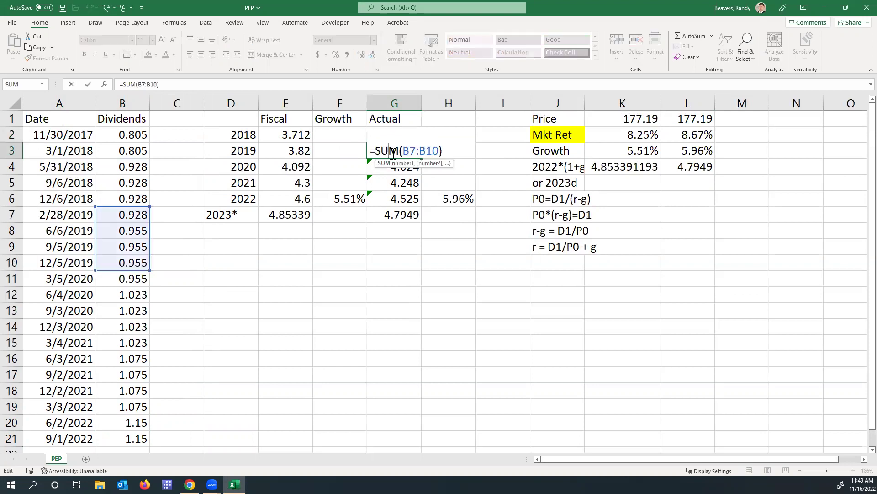
pyautogui.press('Return')
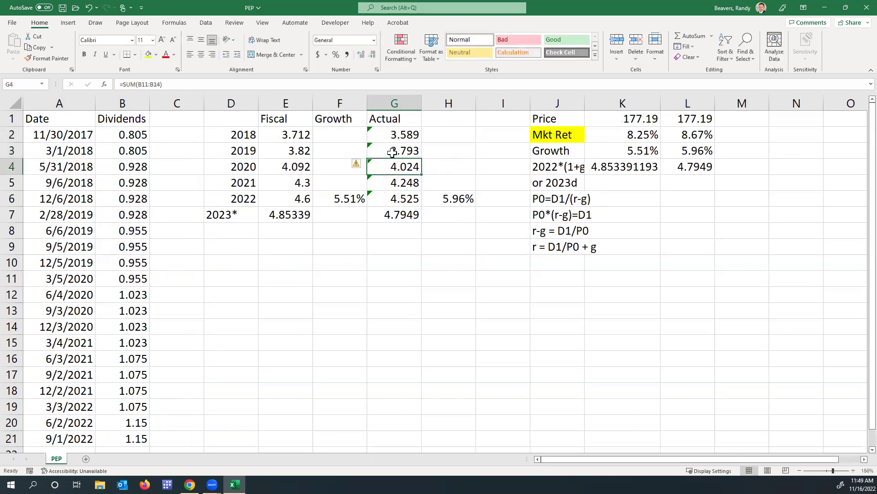
pyautogui.doubleClick(396, 167)
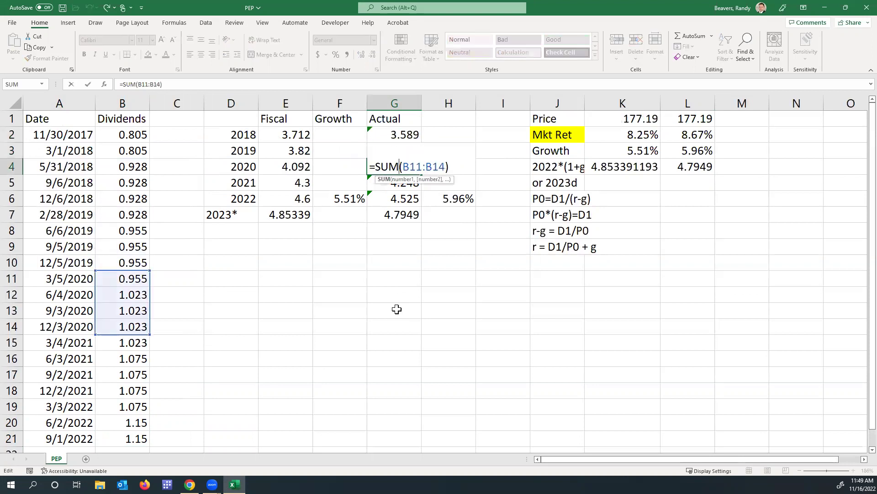
pyautogui.press('Return')
pyautogui.doubleClick(402, 187)
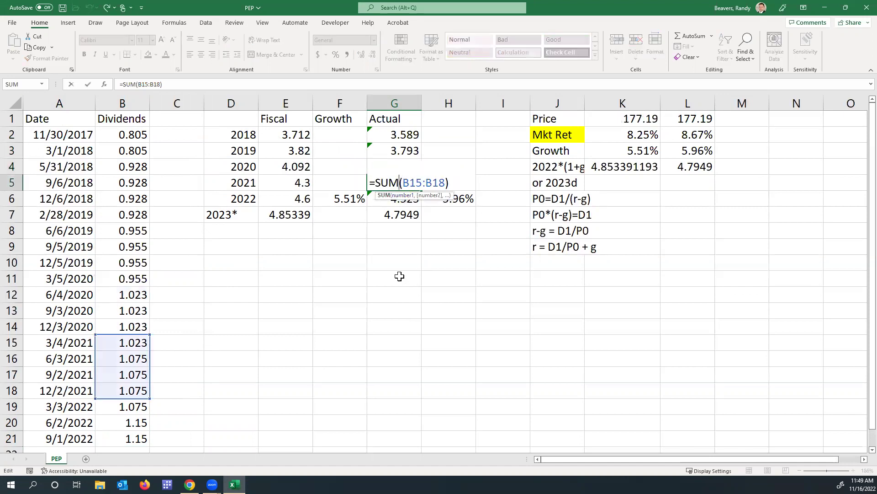
pyautogui.press('Return')
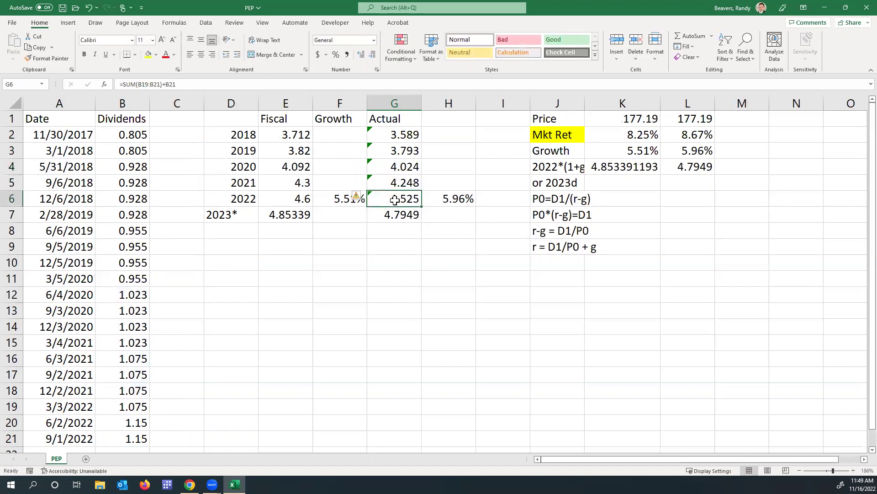
pyautogui.doubleClick(396, 198)
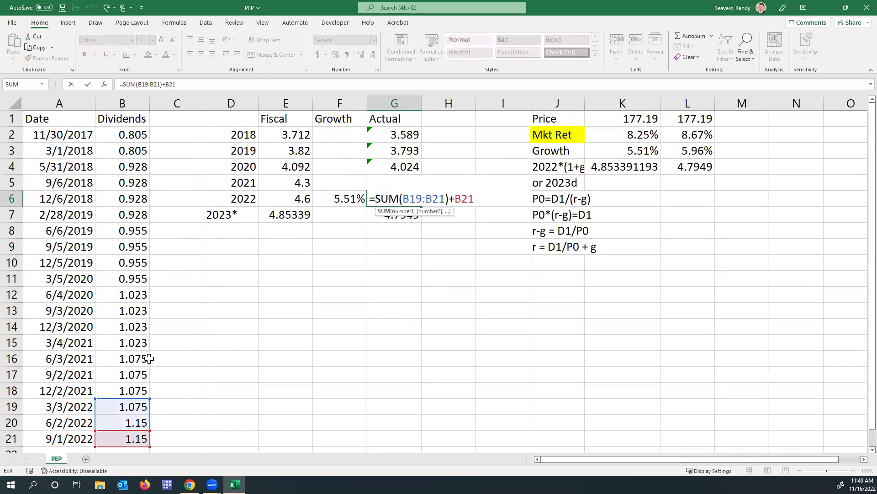
pyautogui.scroll(-1, 152, 360)
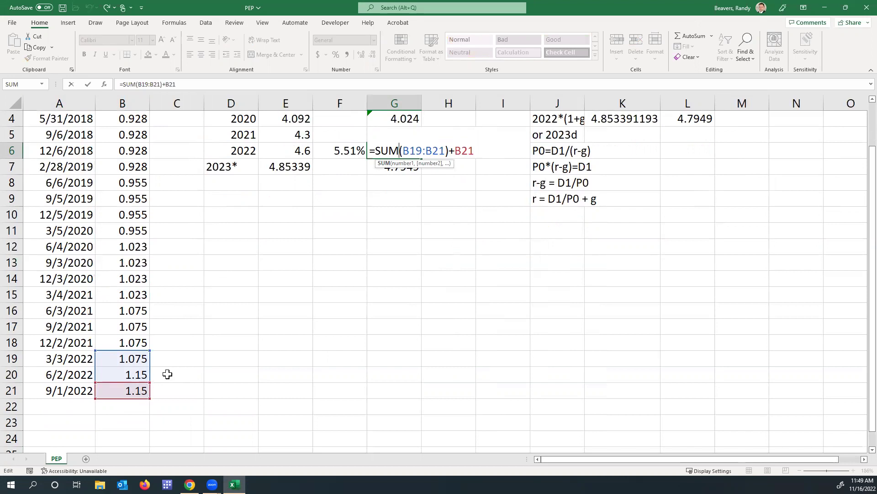
pyautogui.scroll(1, 168, 374)
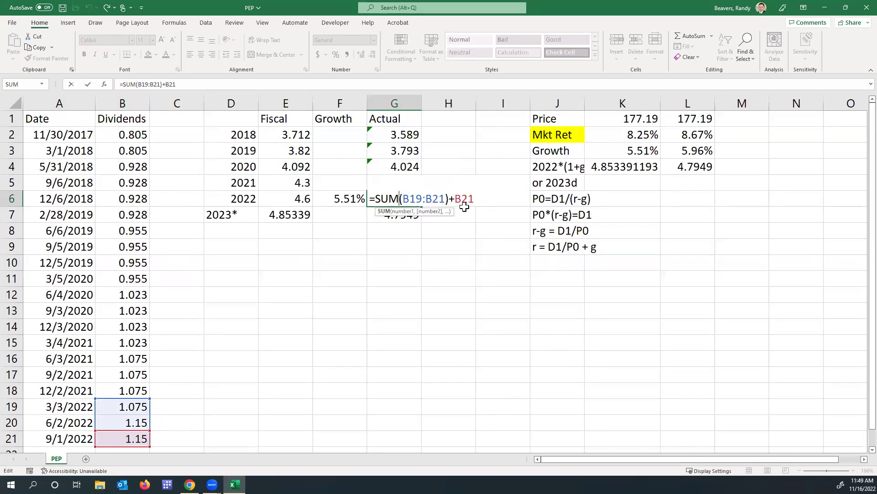
# Commit the 2022 dividend sum and inspect F6's RATE arguments, discarding a trial change
pyautogui.press('Return')
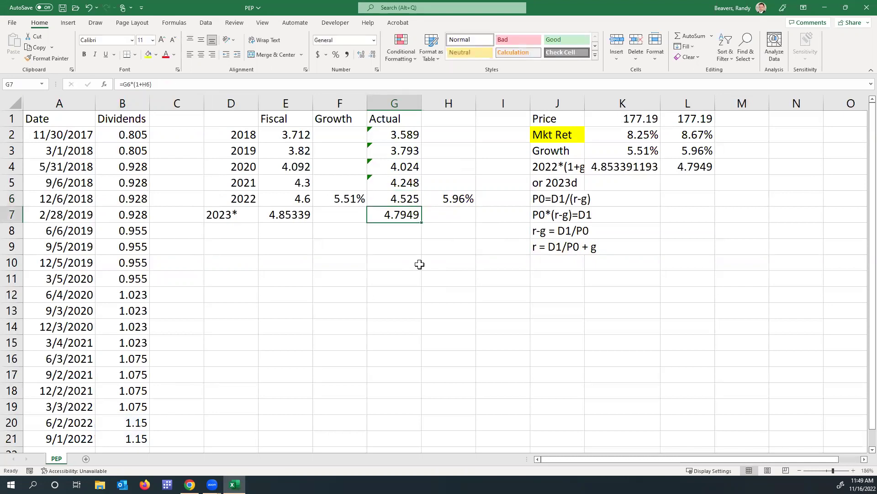
pyautogui.click(347, 199)
pyautogui.doubleClick(348, 198)
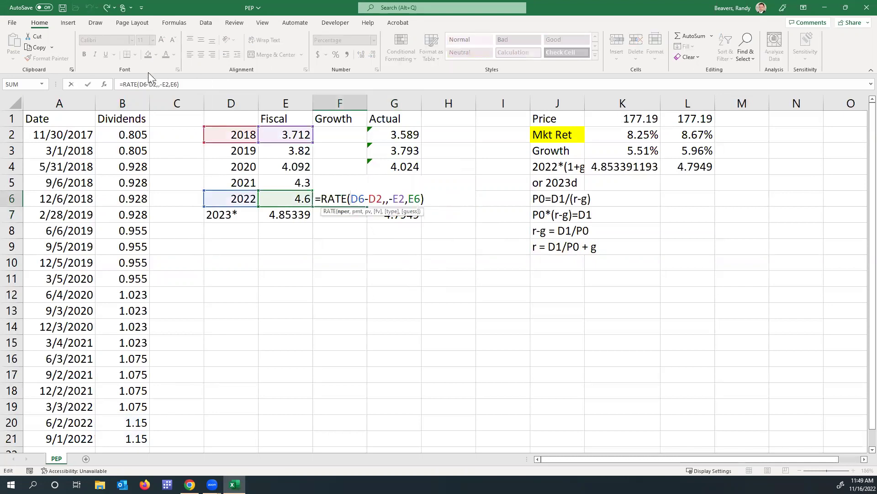
pyautogui.click(104, 84)
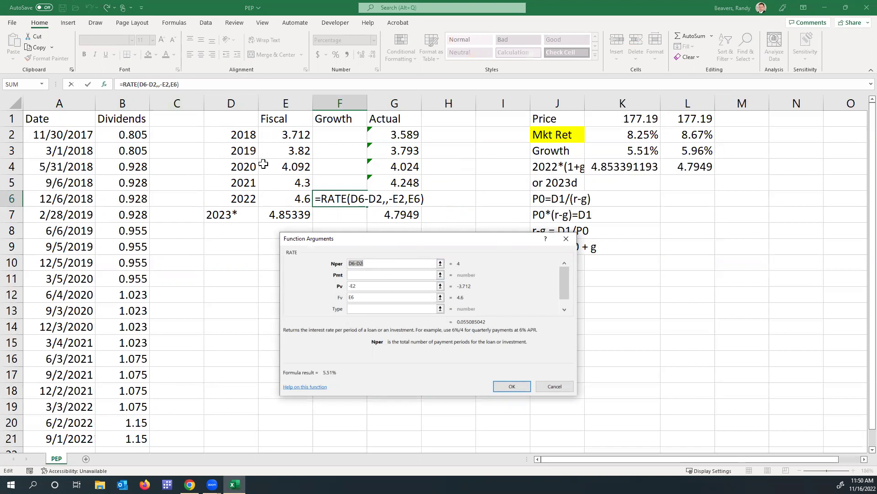
pyautogui.moveTo(330, 214); pyautogui.dragTo(411, 294)
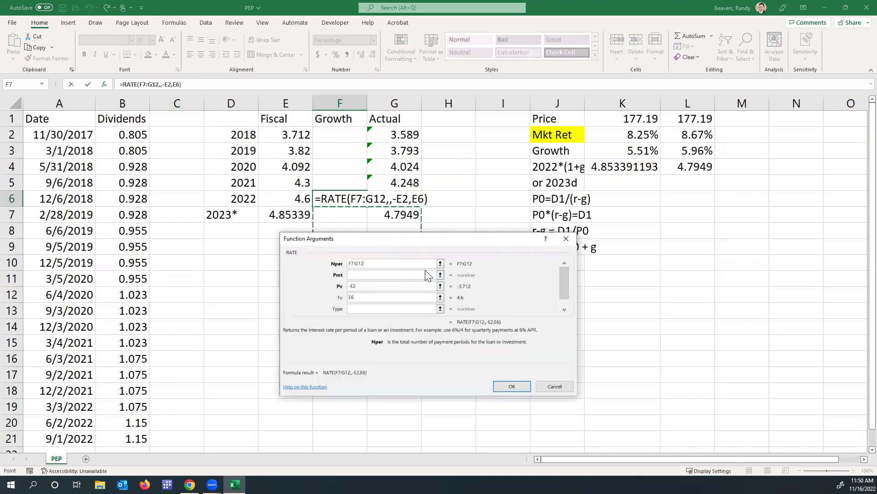
pyautogui.click(544, 386)
# Reopen F6's RATE arguments and select the Pv value -E2
pyautogui.doubleClick(326, 196)
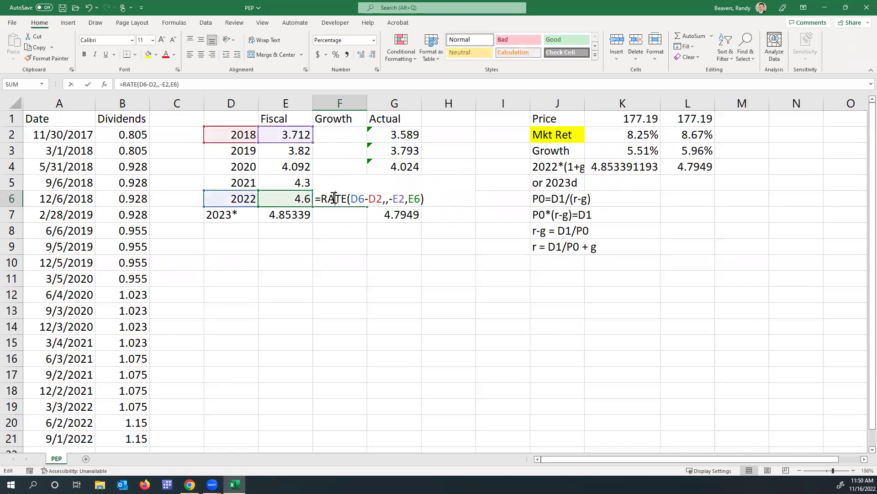
pyautogui.click(104, 82)
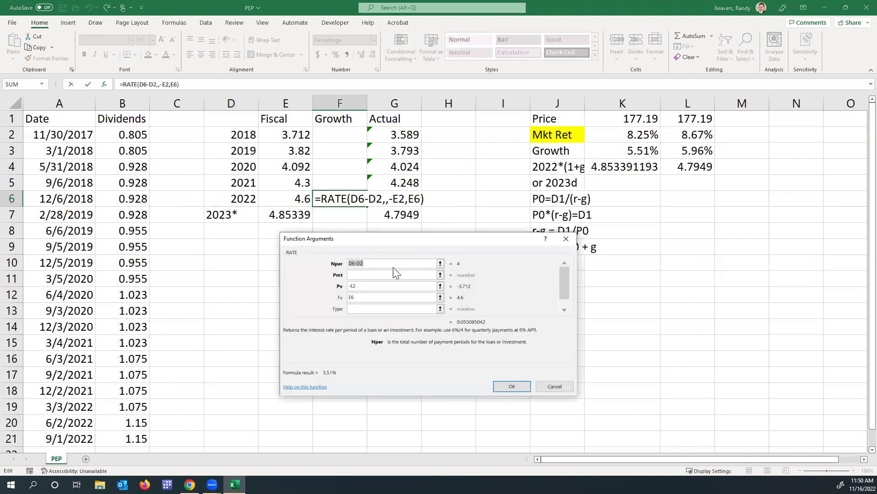
pyautogui.click(351, 273)
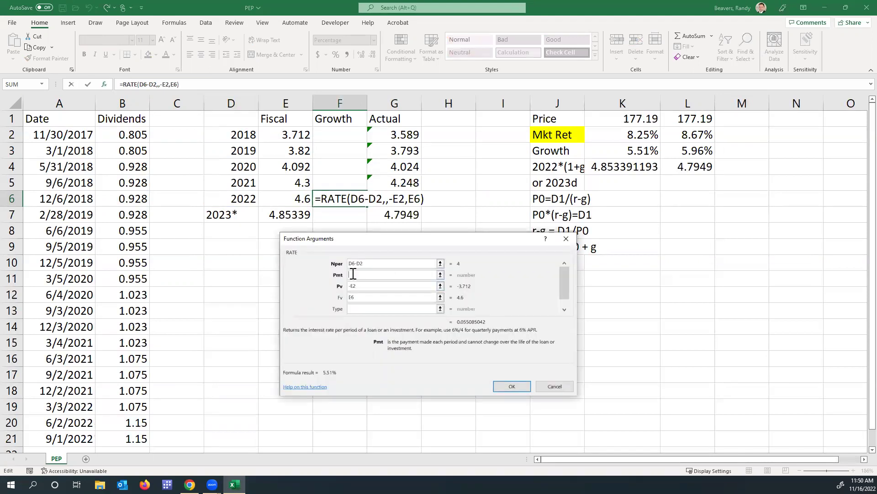
pyautogui.click(378, 284)
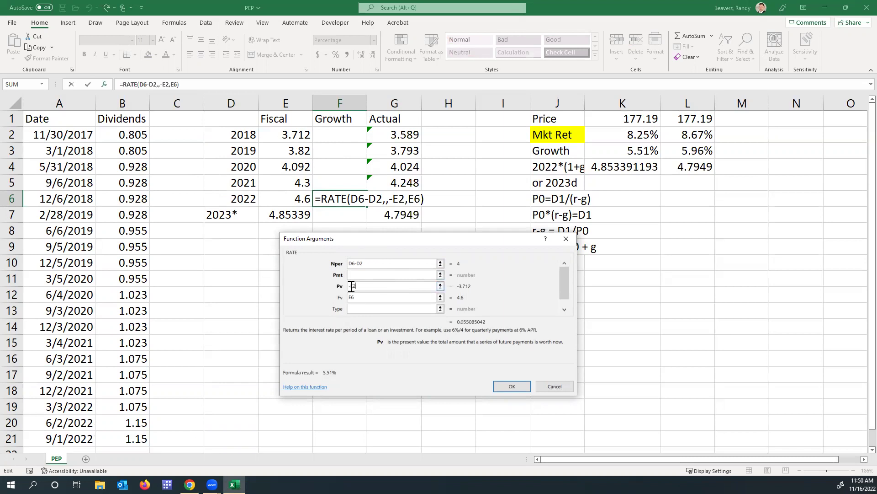
# Try RATE with a positive E2 Pv, then undo to restore the 5.51% growth
pyautogui.press('BackSpace')
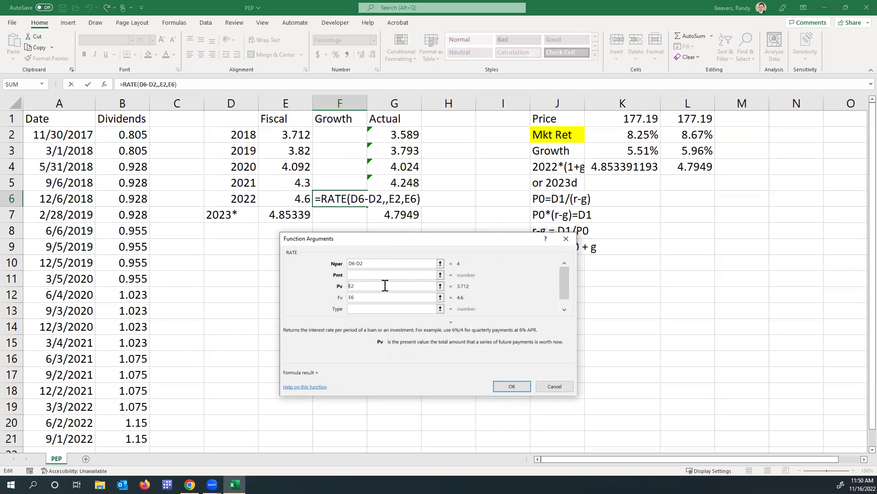
pyautogui.click(511, 386)
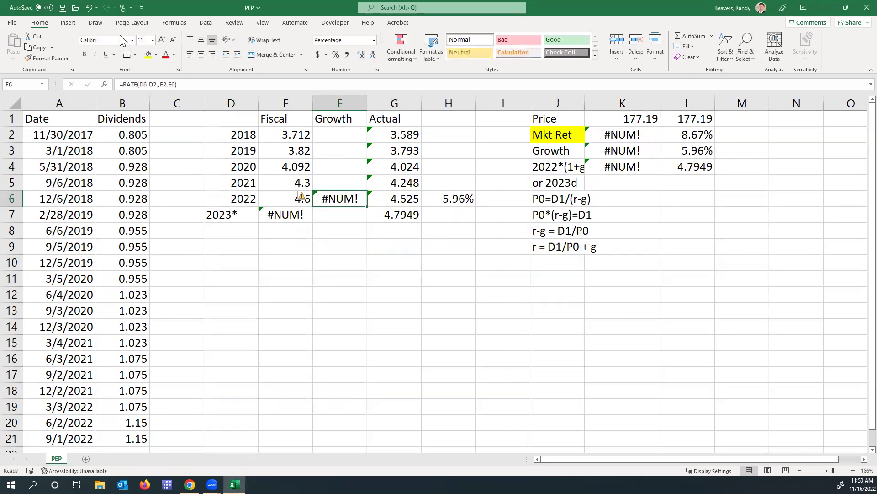
pyautogui.hotkey('ctrl', 'z')
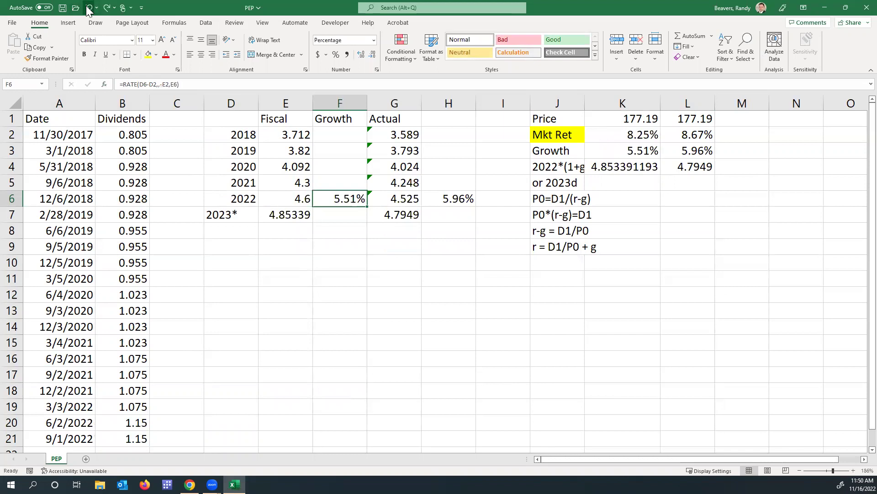
# Rewrite F6 as =RATE(D6-D2,,E2,-E6), keeping the 5.51% result
pyautogui.doubleClick(343, 199)
pyautogui.click(105, 84)
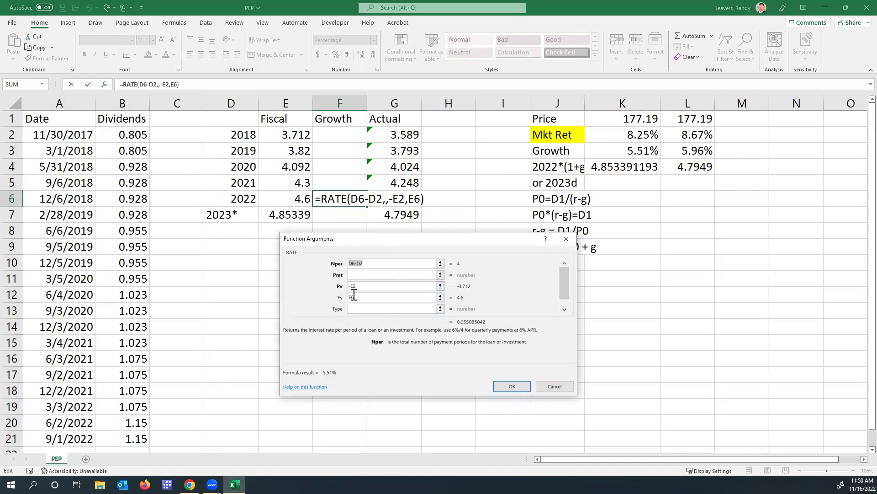
pyautogui.click(352, 287)
pyautogui.press('BackSpace')
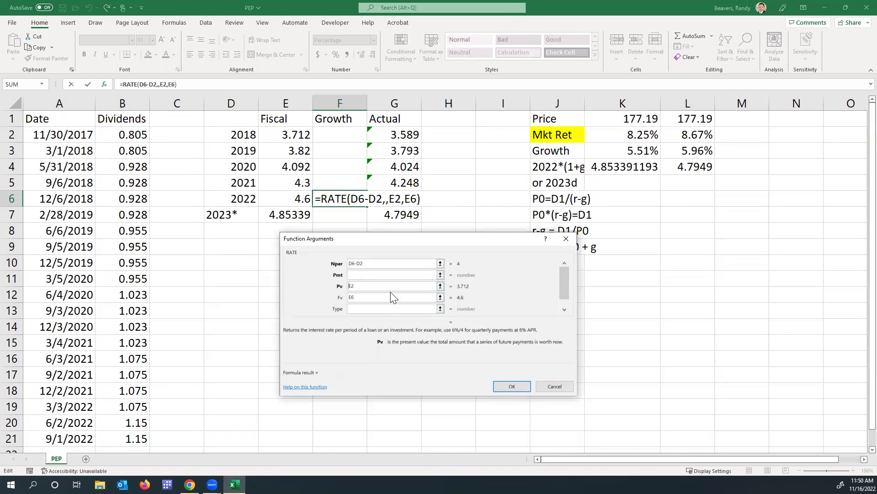
pyautogui.click(358, 298)
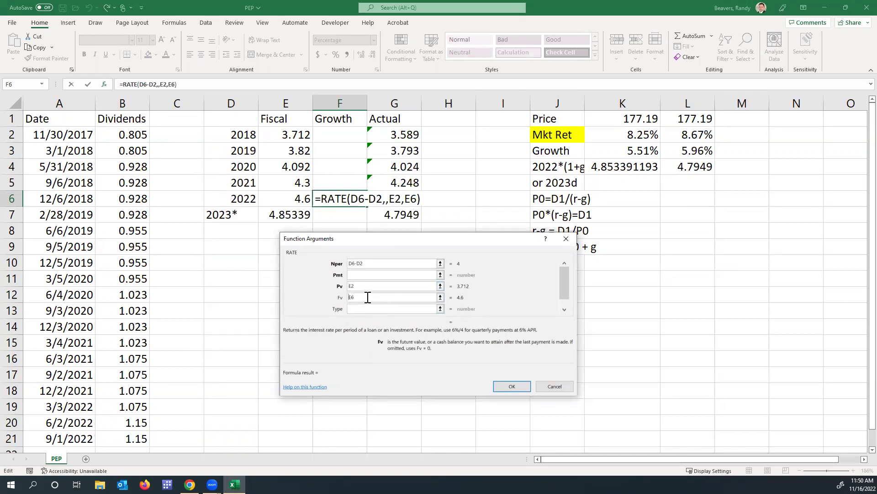
pyautogui.write('-')
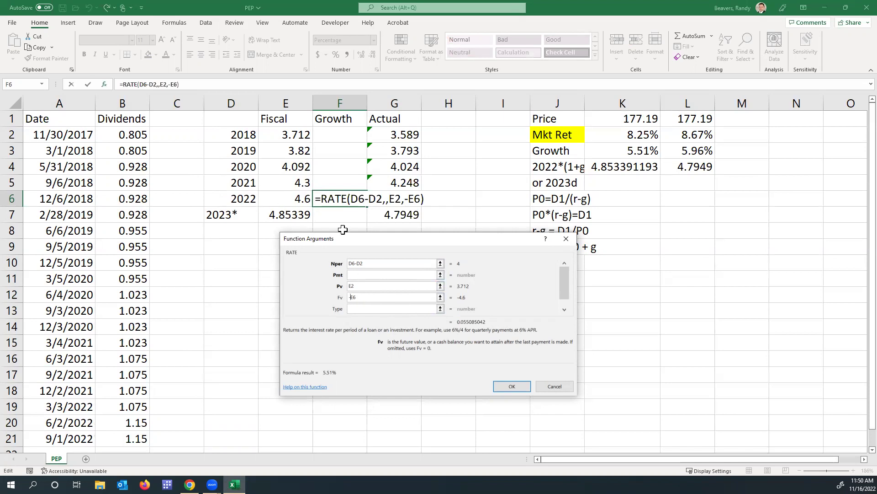
pyautogui.click(513, 387)
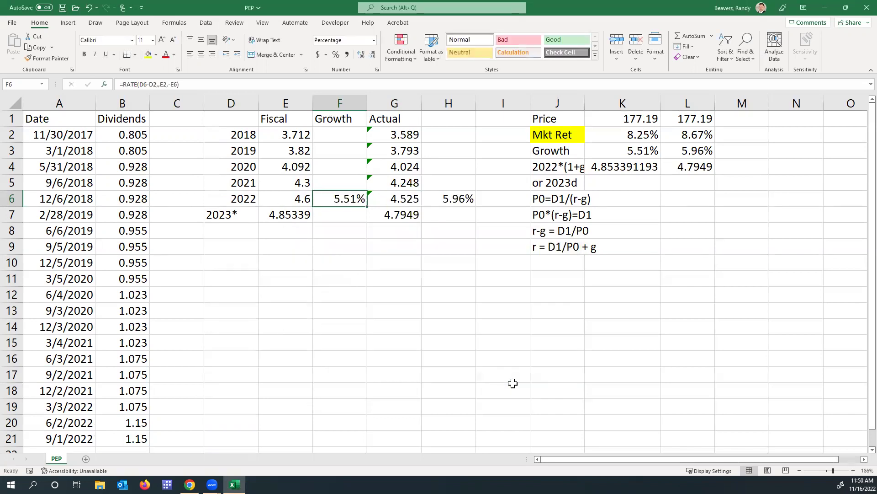
pyautogui.click(470, 195)
pyautogui.doubleClick(470, 196)
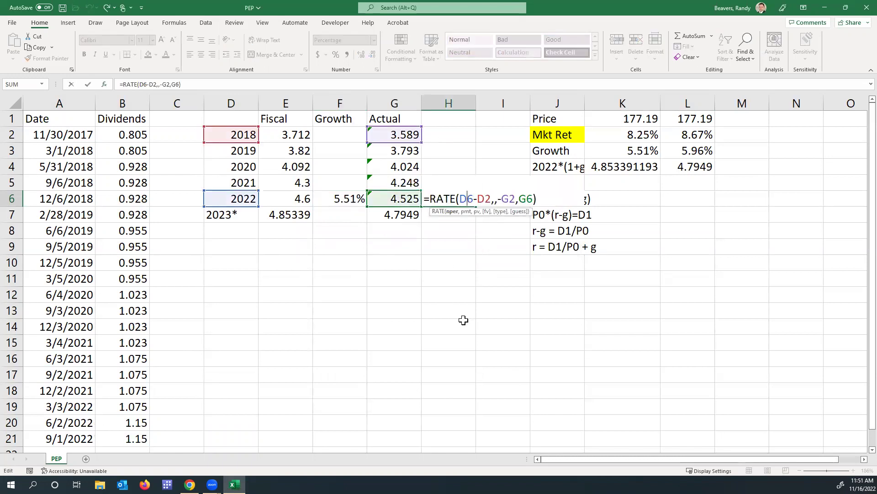
pyautogui.press('Return')
pyautogui.click(240, 222)
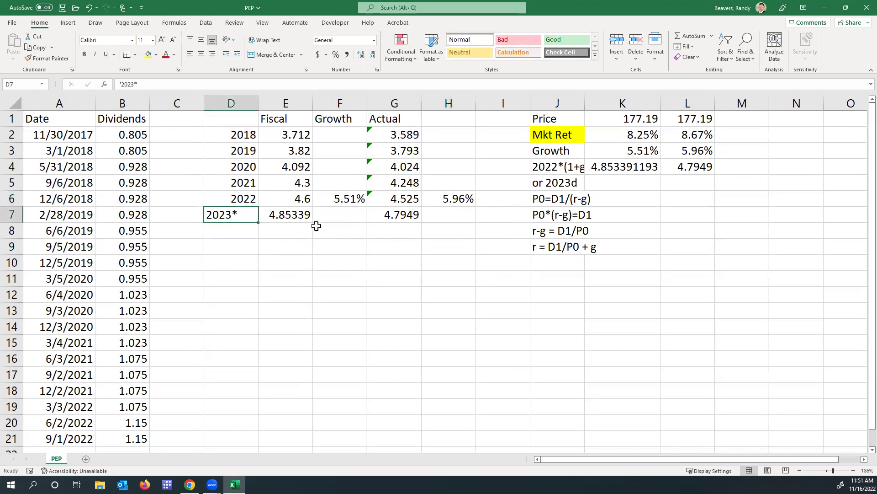
pyautogui.doubleClick(301, 214)
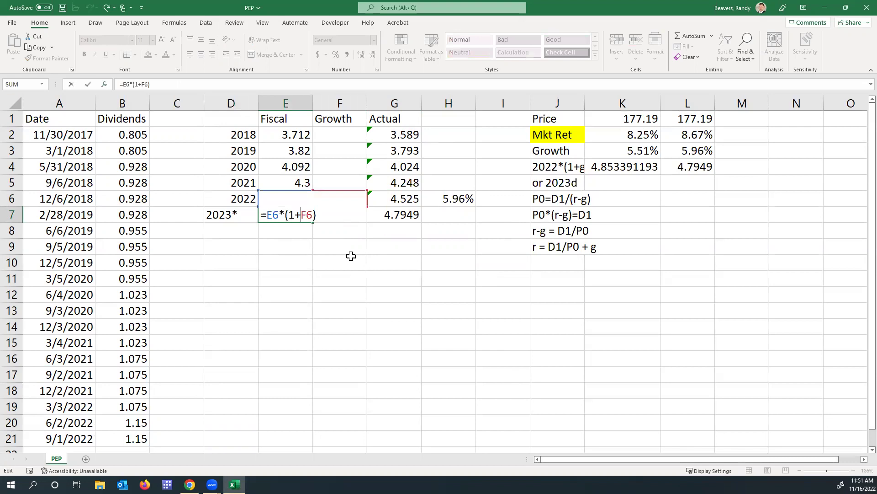
pyautogui.press('Return')
pyautogui.click(300, 217)
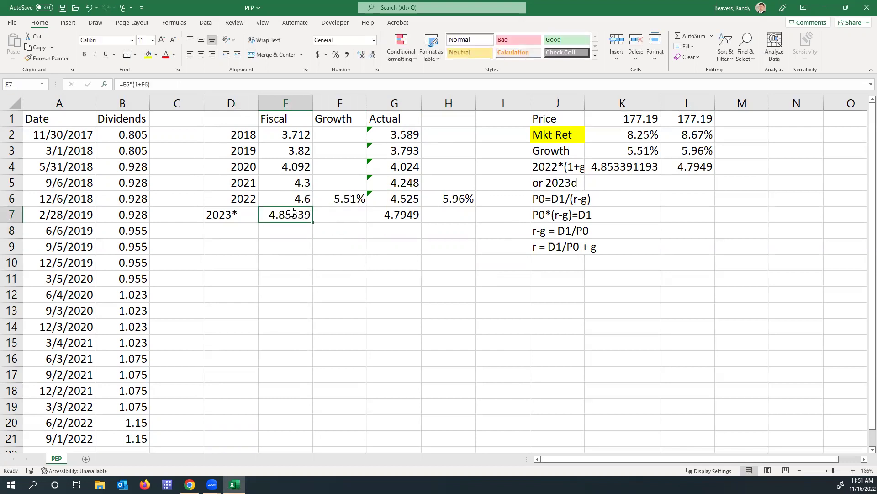
pyautogui.click(412, 214)
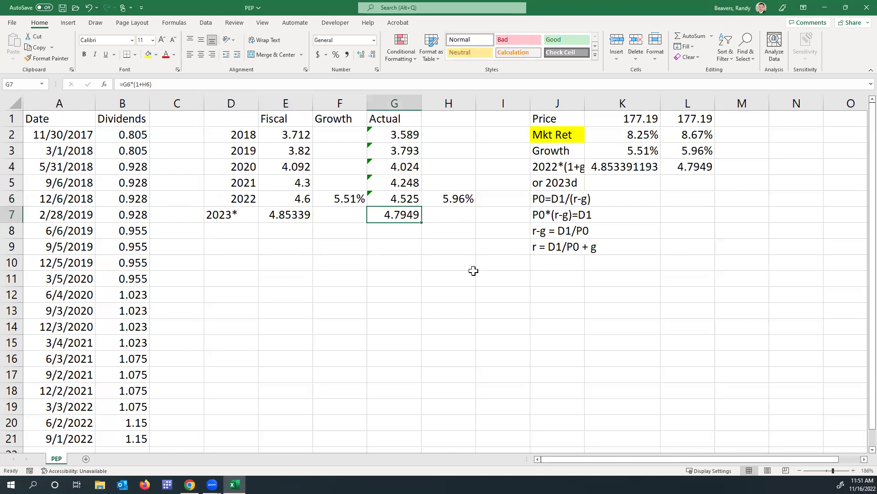
pyautogui.press('Return')
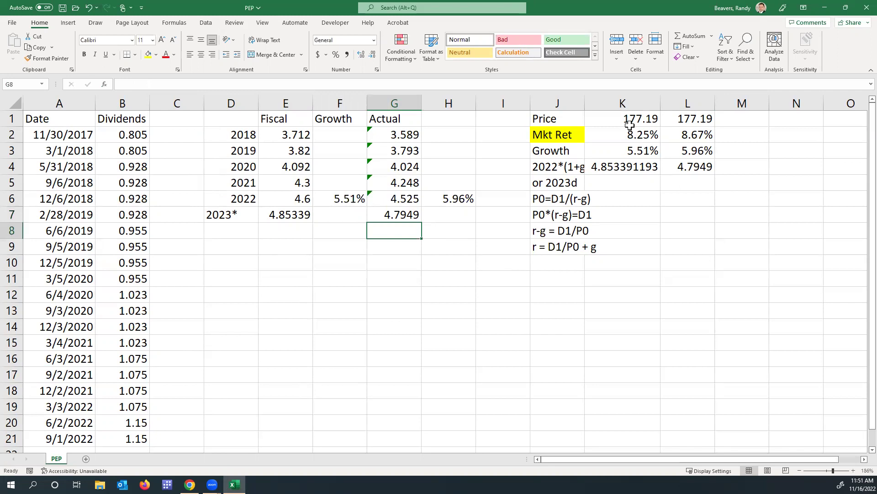
pyautogui.click(630, 124)
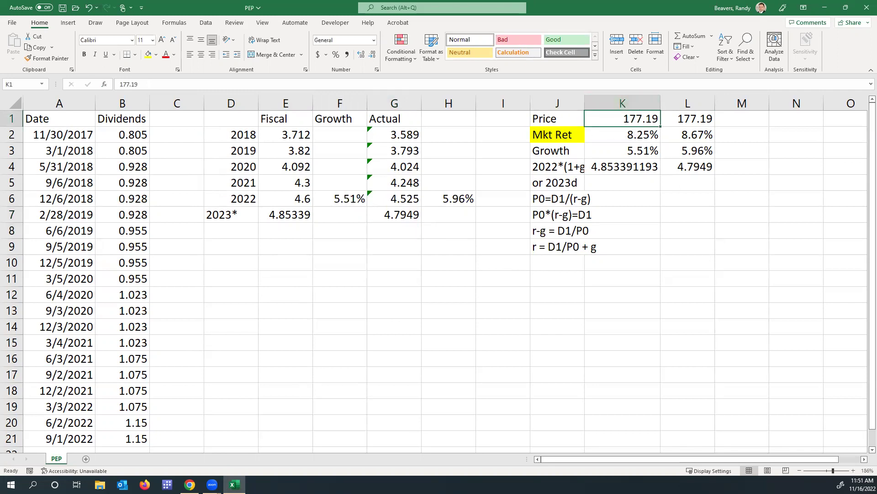
# Show PepsiCo's daily historical prices and confirm the Nov 15, 2022 adjusted close of 177.19
pyautogui.click(190, 484)
pyautogui.click(453, 266)
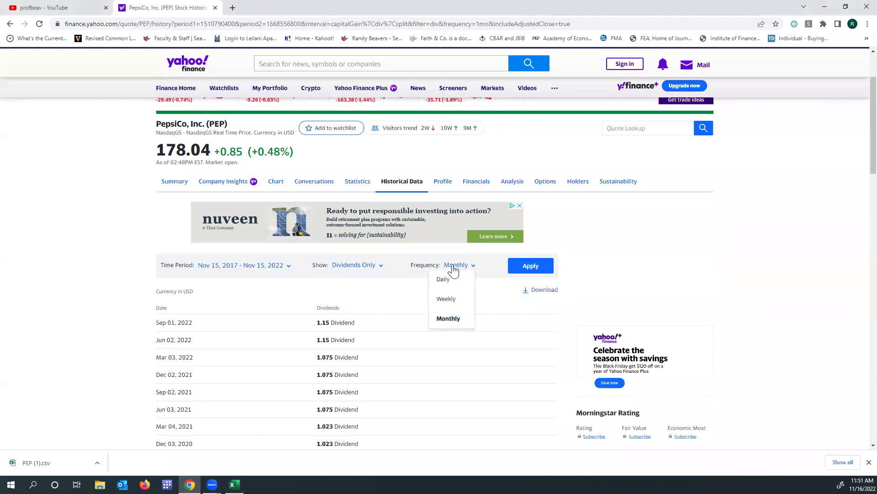
pyautogui.click(448, 279)
pyautogui.click(355, 266)
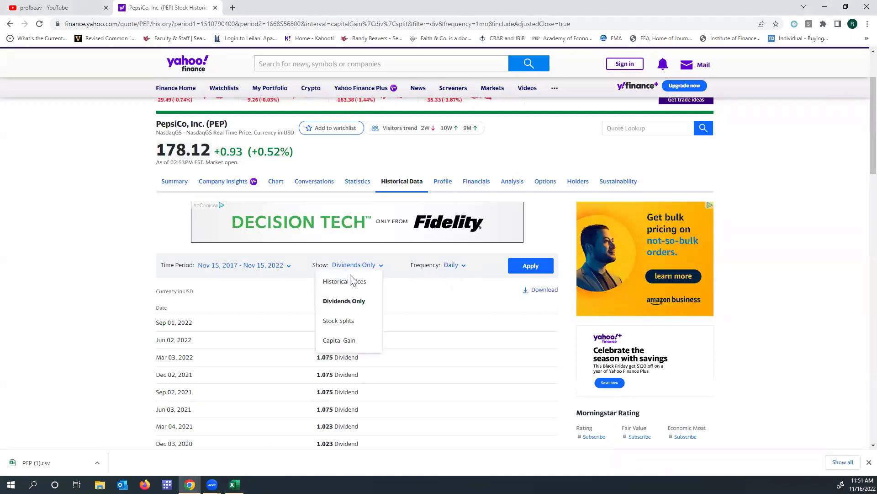
pyautogui.click(360, 280)
pyautogui.click(538, 269)
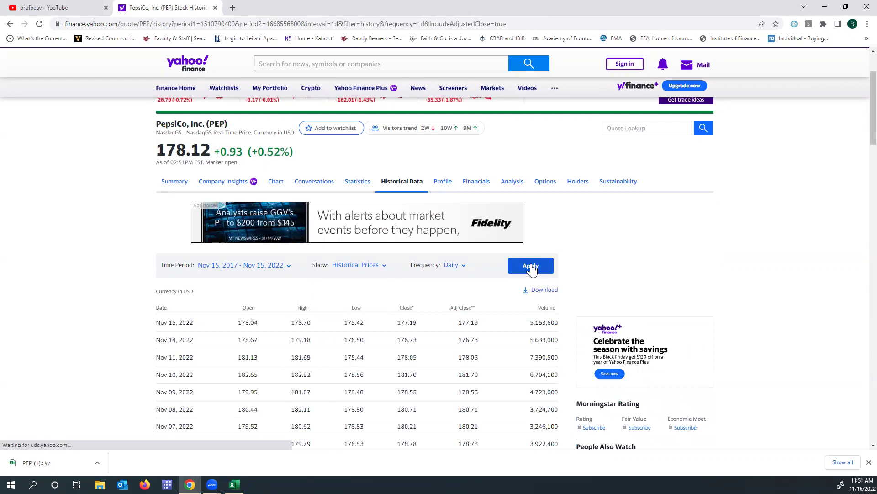
pyautogui.doubleClick(455, 327)
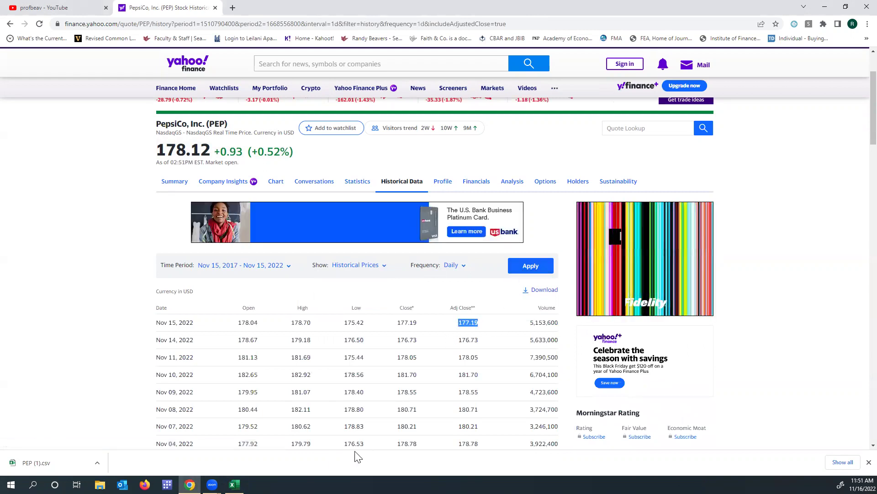
pyautogui.click(233, 484)
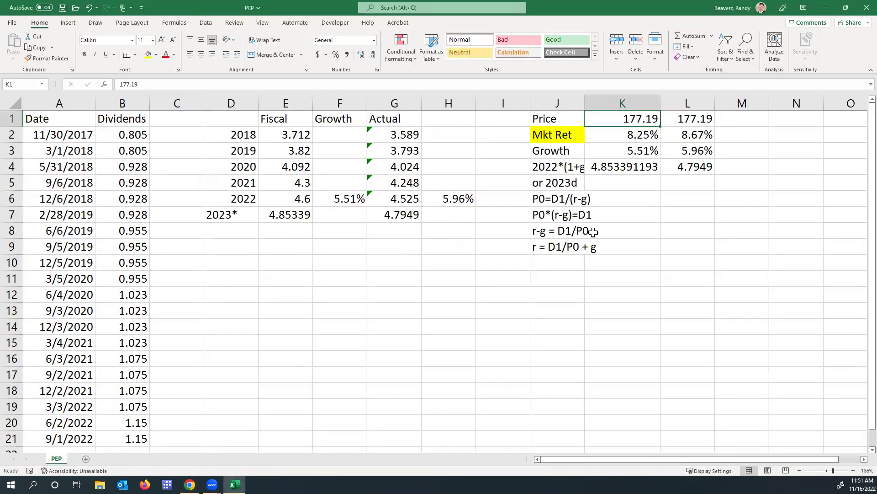
pyautogui.click(619, 149)
pyautogui.click(334, 200)
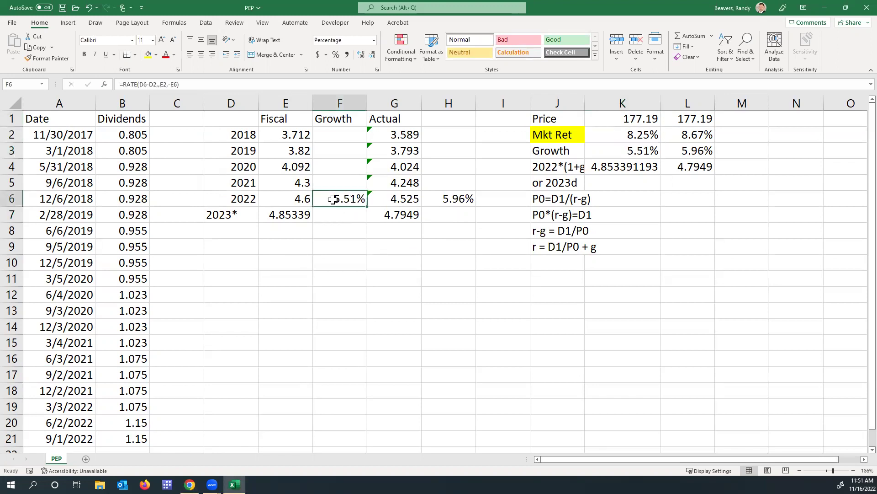
pyautogui.click(641, 150)
pyautogui.click(687, 149)
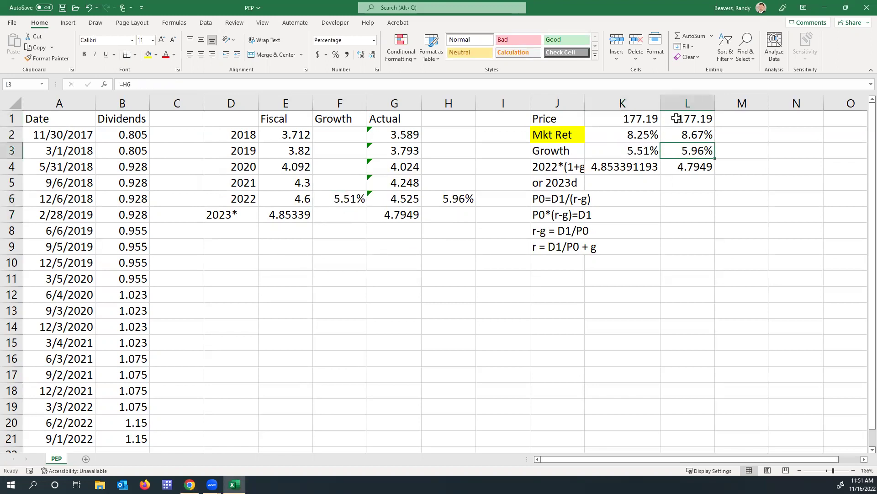
pyautogui.click(679, 119)
pyautogui.click(633, 168)
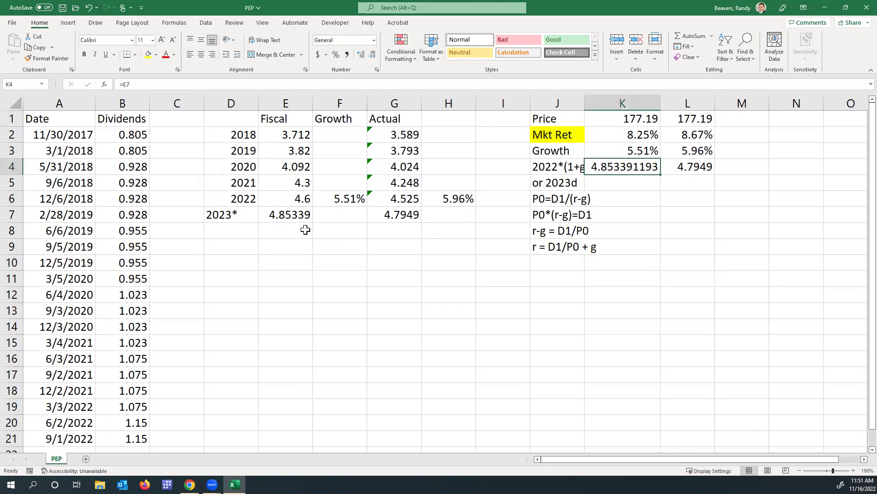
pyautogui.click(298, 217)
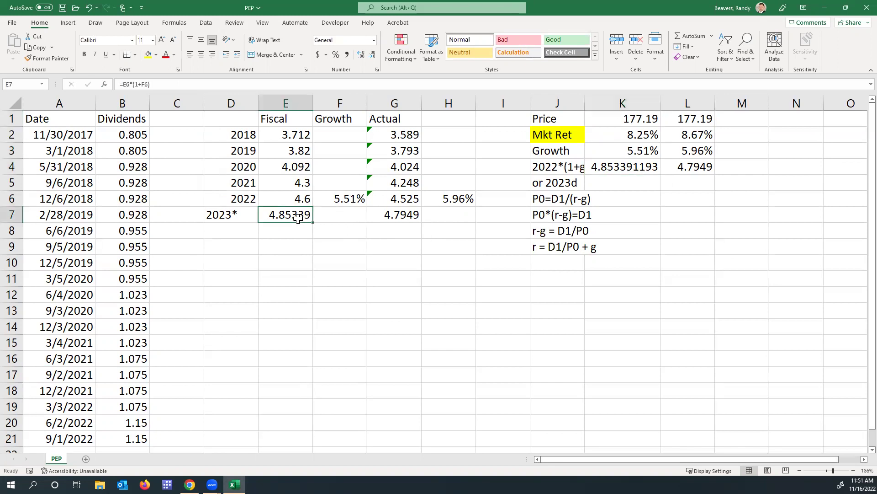
pyautogui.click(683, 166)
pyautogui.click(642, 167)
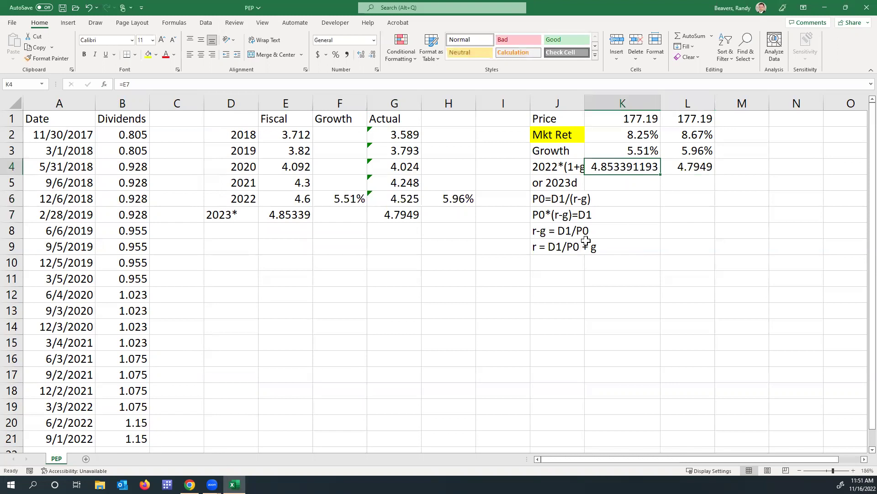
pyautogui.click(378, 217)
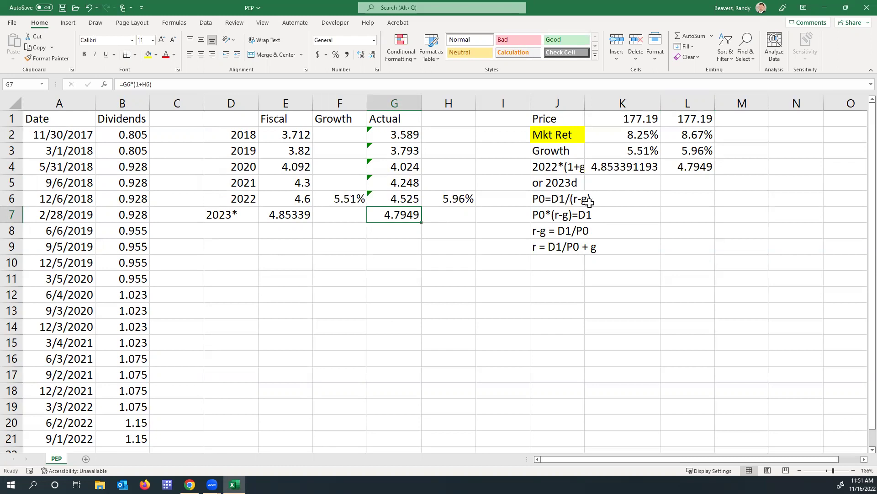
pyautogui.click(565, 247)
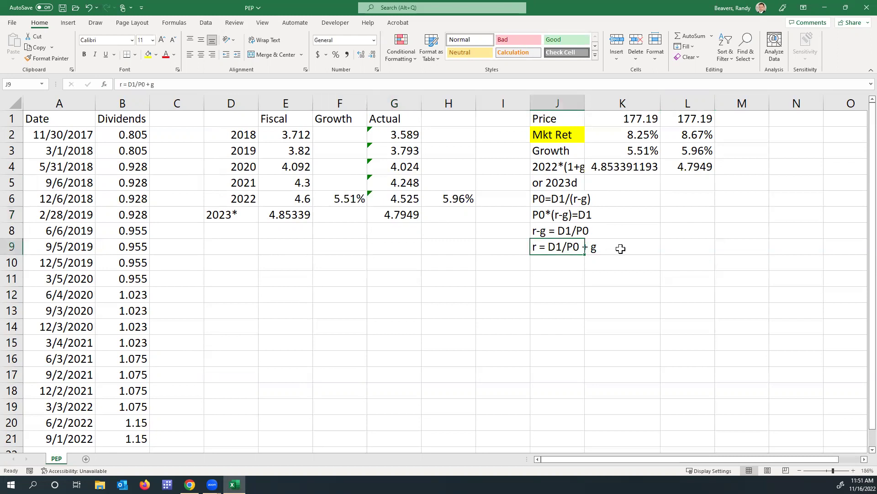
pyautogui.click(577, 261)
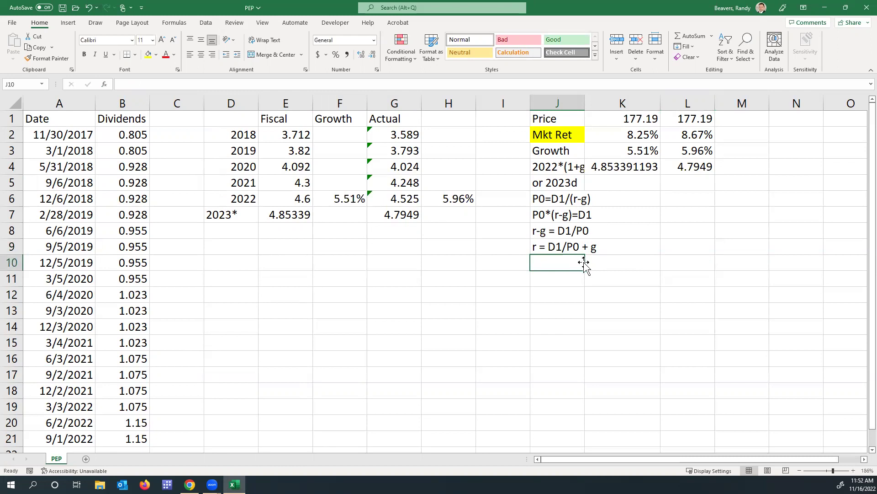
# Enter =K4/K1+K3 in K2 for an 8.25% market return and review it
pyautogui.click(640, 133)
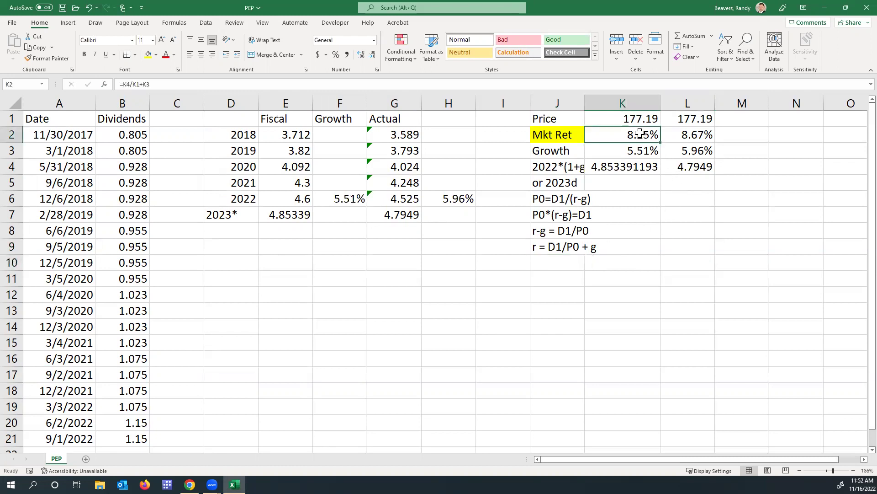
pyautogui.doubleClick(640, 133)
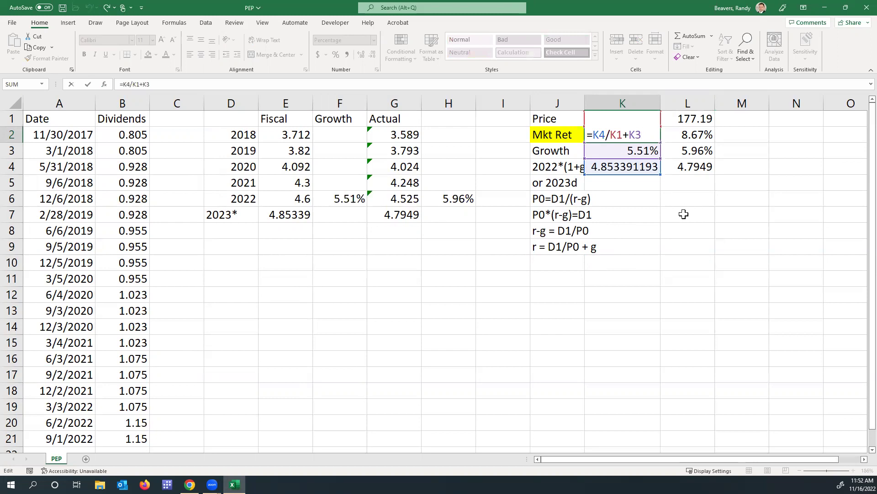
pyautogui.press('Return')
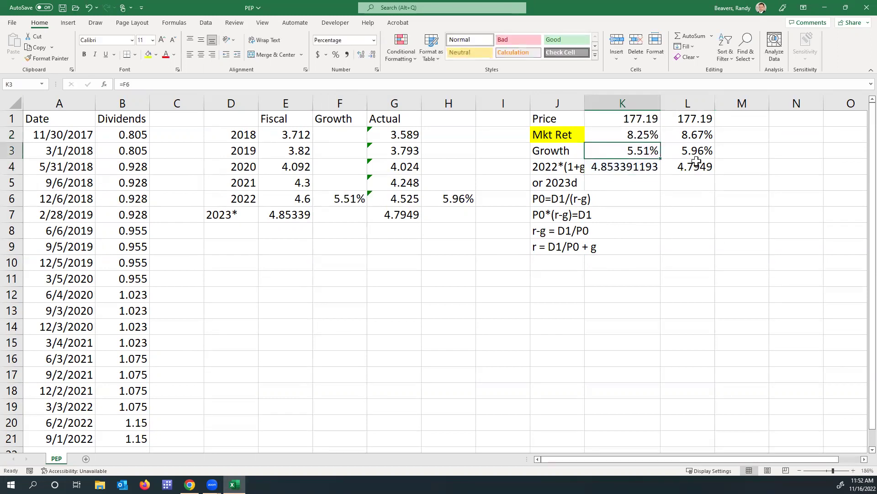
pyautogui.click(638, 135)
pyautogui.click(638, 118)
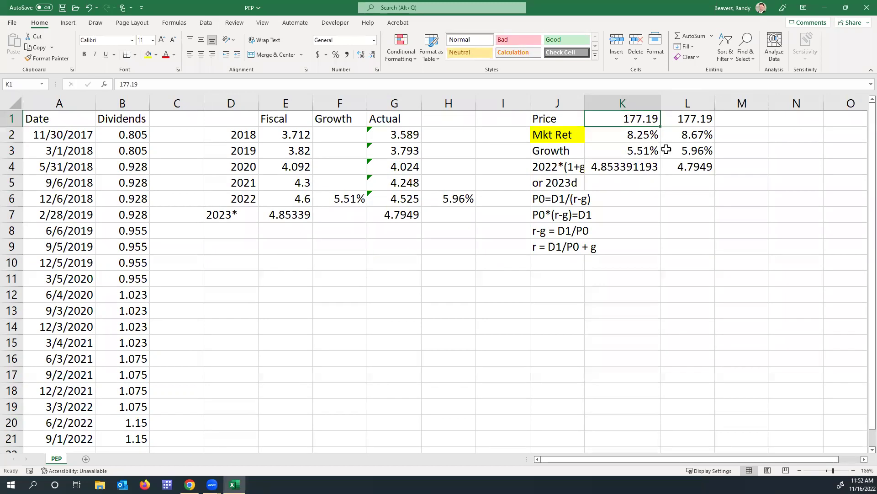
pyautogui.click(647, 135)
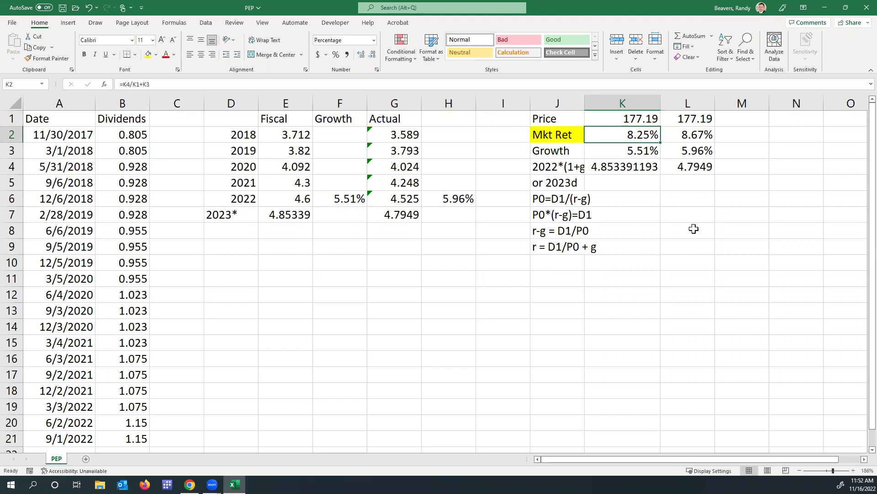
pyautogui.click(639, 119)
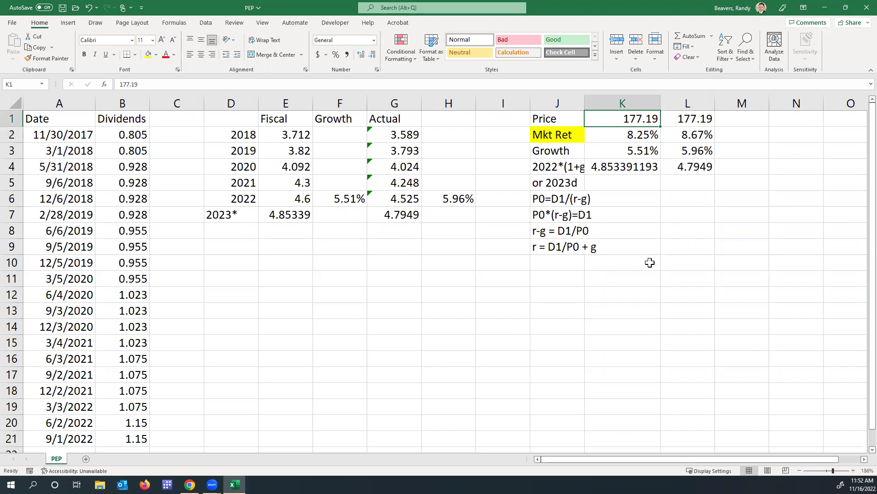
pyautogui.write('180')
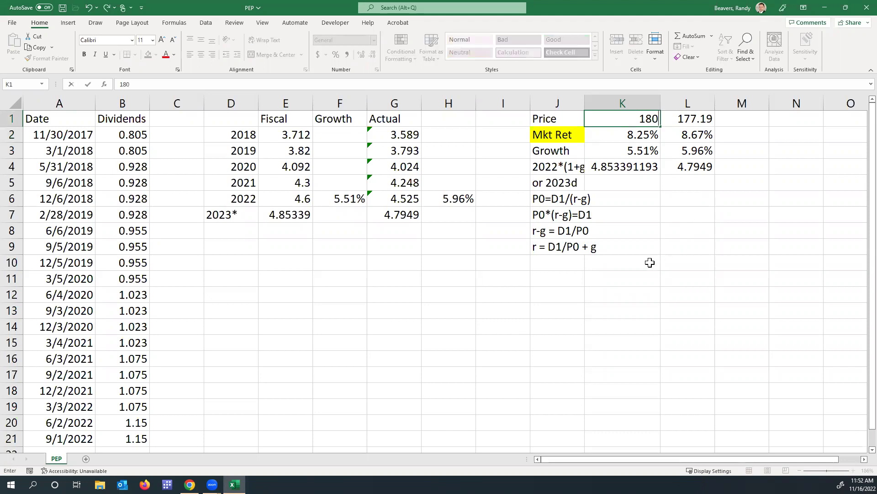
pyautogui.press('Return')
pyautogui.press('Up')
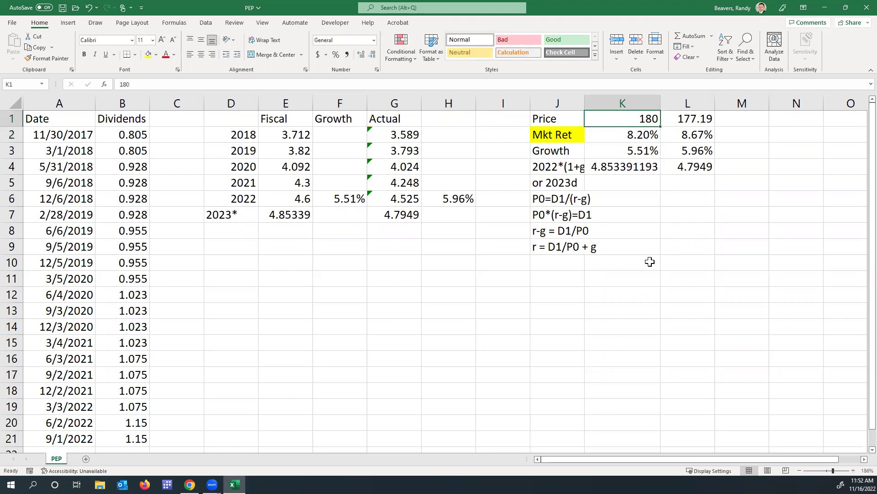
pyautogui.click(89, 8)
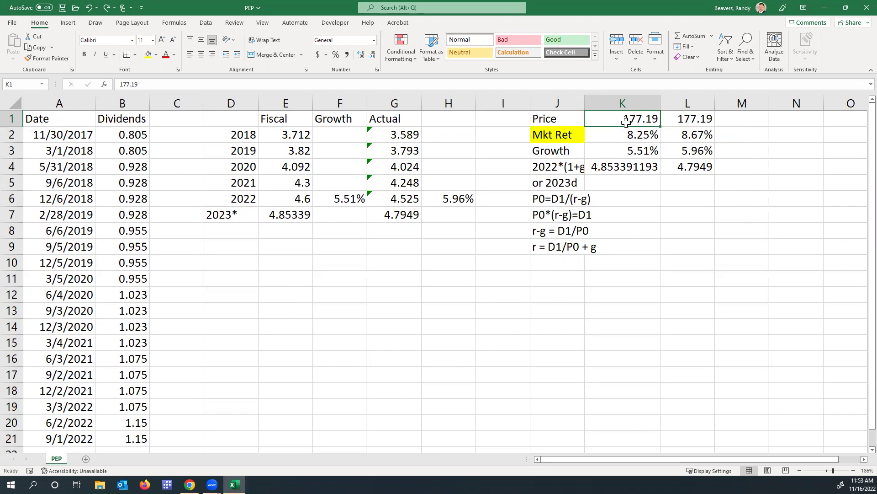
pyautogui.click(696, 138)
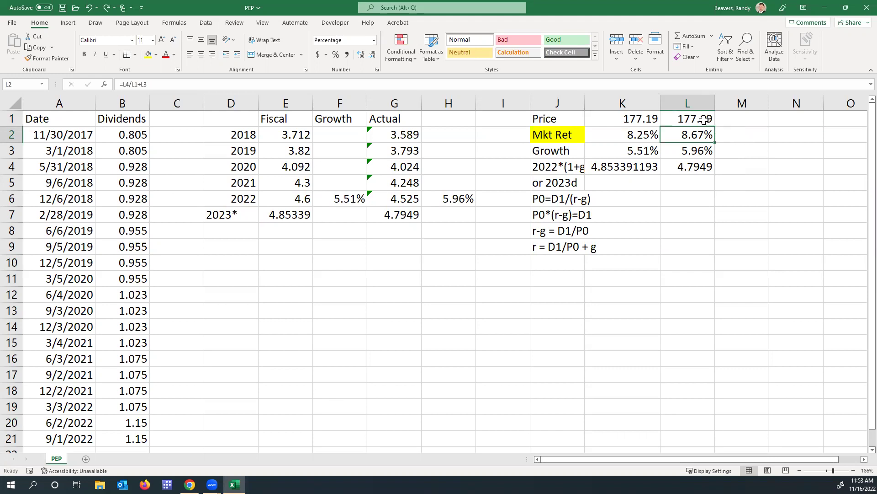
pyautogui.click(702, 119)
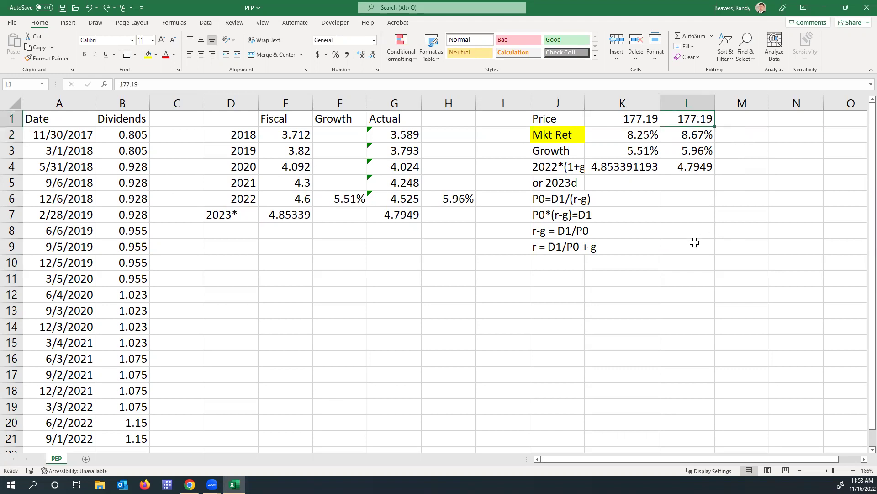
pyautogui.write('150')
pyautogui.press('Return')
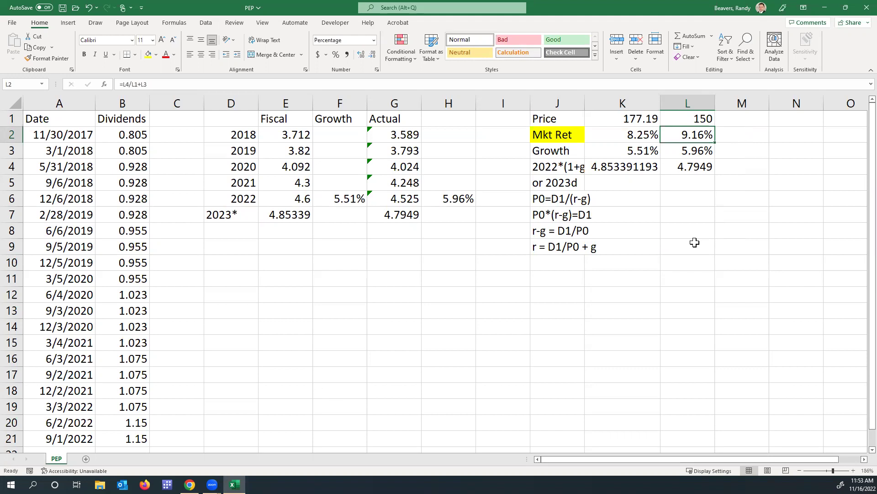
pyautogui.press('Up')
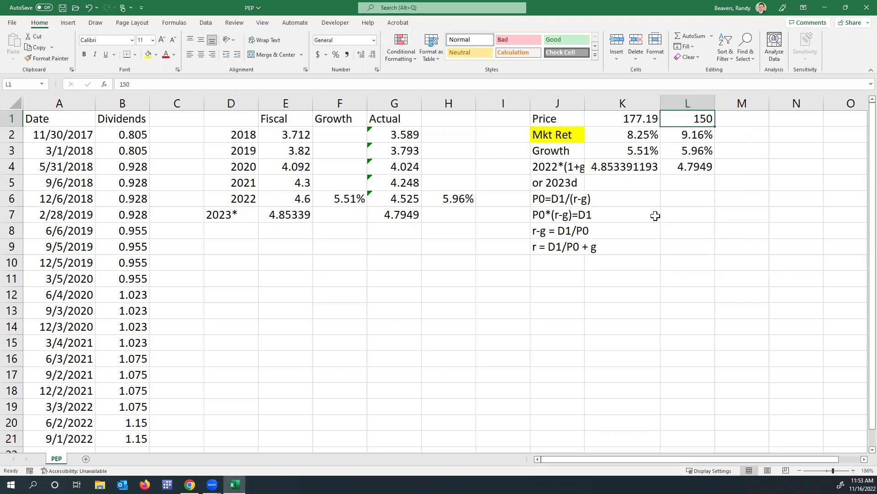
pyautogui.click(693, 132)
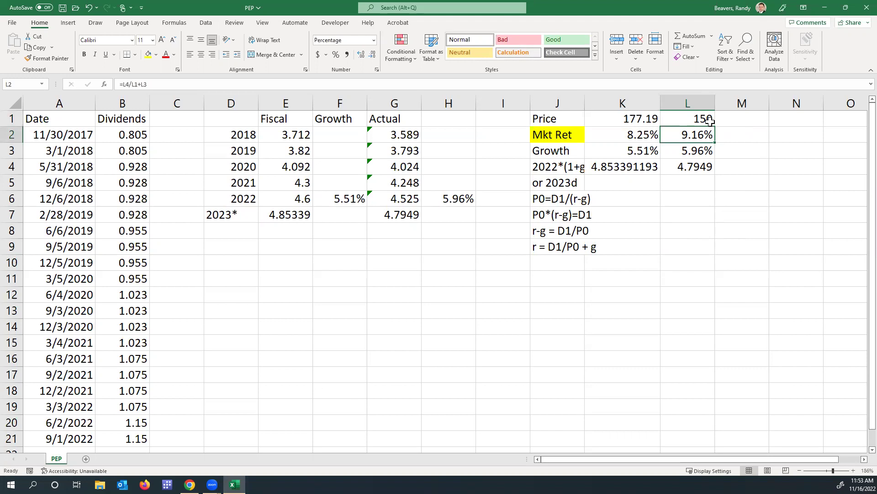
pyautogui.click(709, 121)
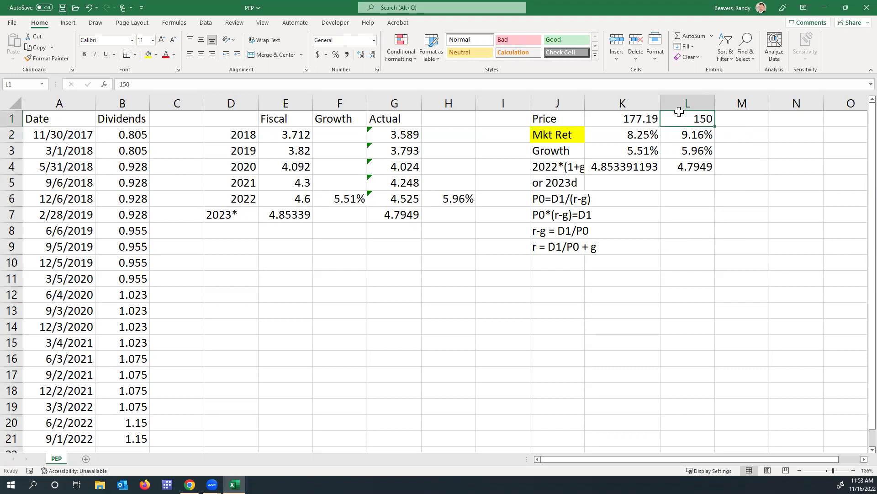
pyautogui.click(89, 8)
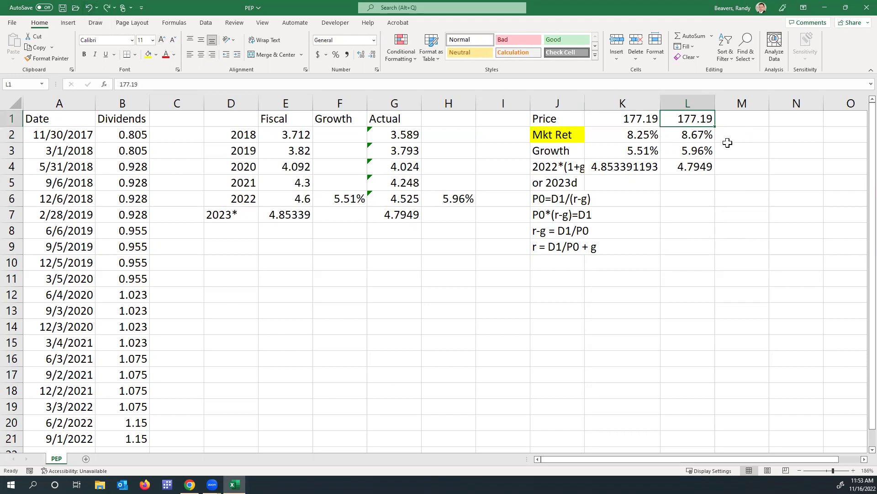
pyautogui.click(699, 132)
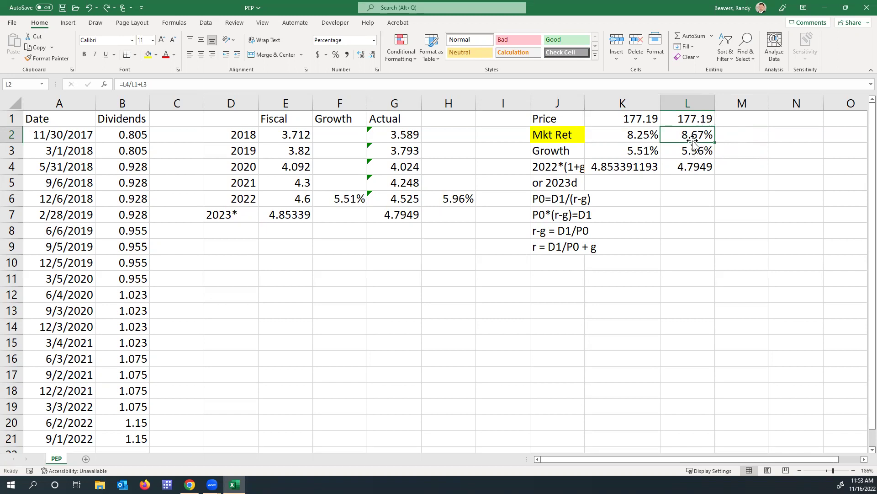
pyautogui.click(641, 145)
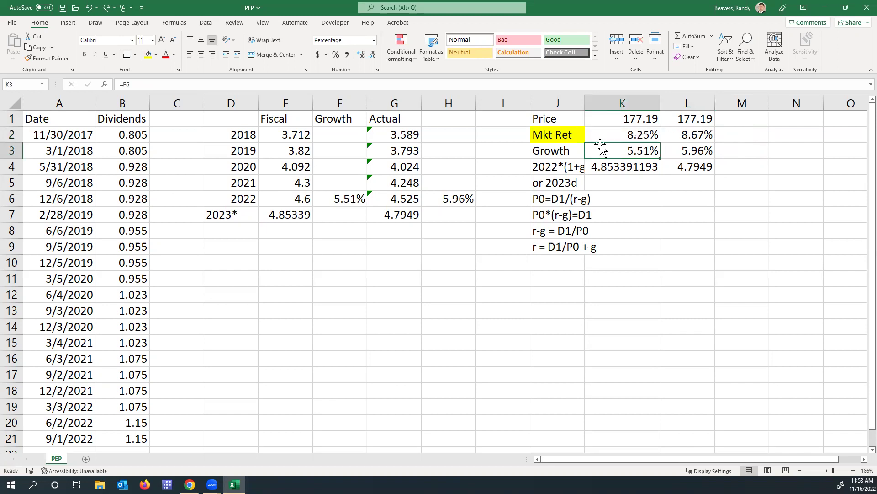
# Link M3 to the K3 growth and M4 to the L4 dividend, and enter 177.19 in M1
pyautogui.click(745, 150)
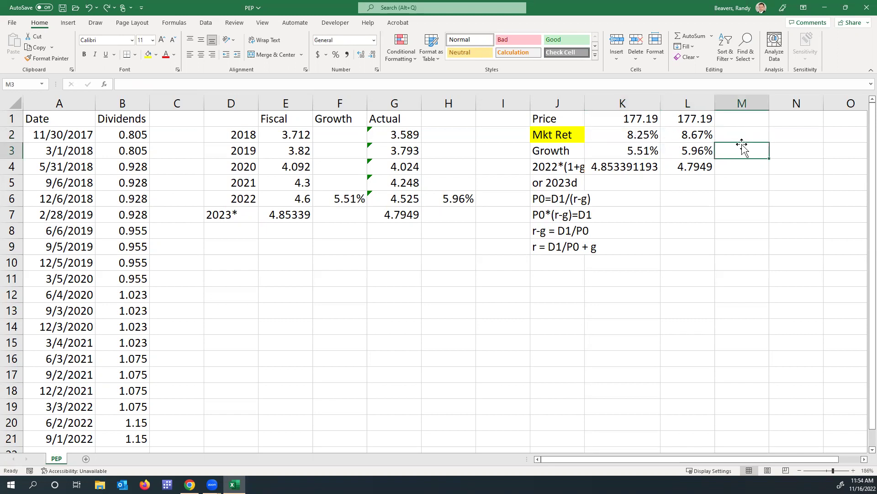
pyautogui.write('=')
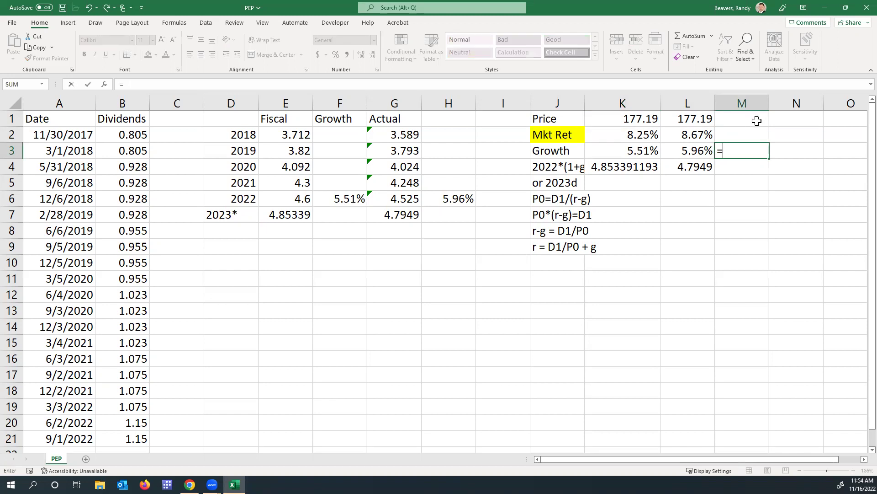
pyautogui.click(644, 150)
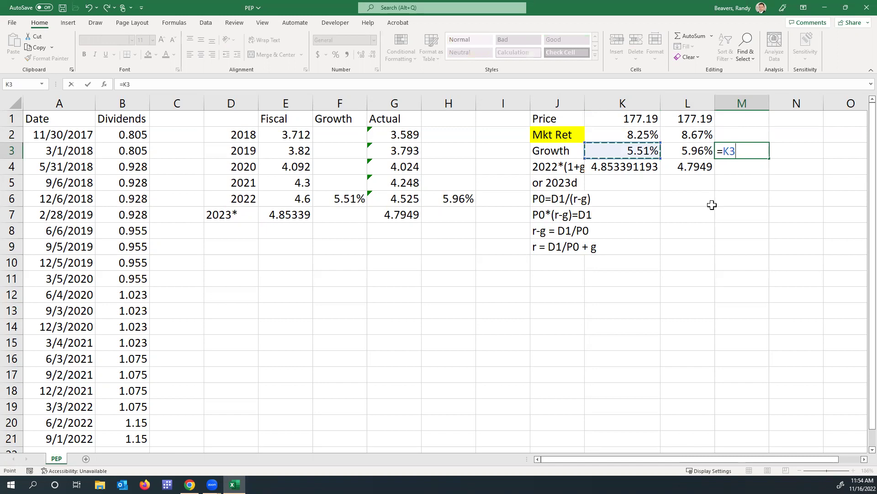
pyautogui.press('Return')
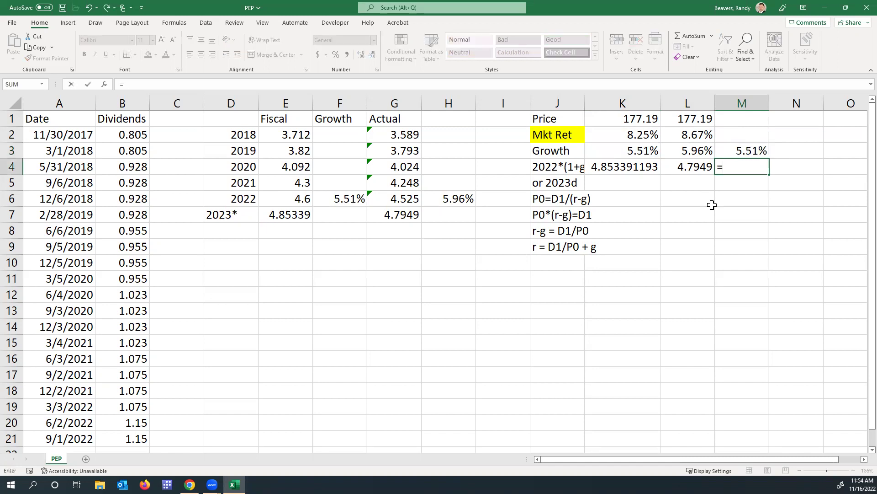
pyautogui.write('=')
pyautogui.click(694, 167)
pyautogui.press('Return')
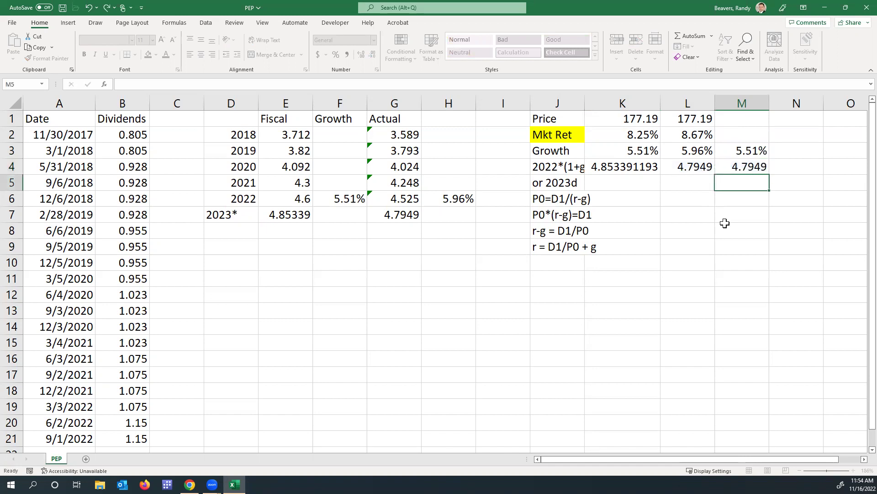
pyautogui.press('Up')
pyautogui.press('Up')
pyautogui.press('Up')
pyautogui.press('Up')
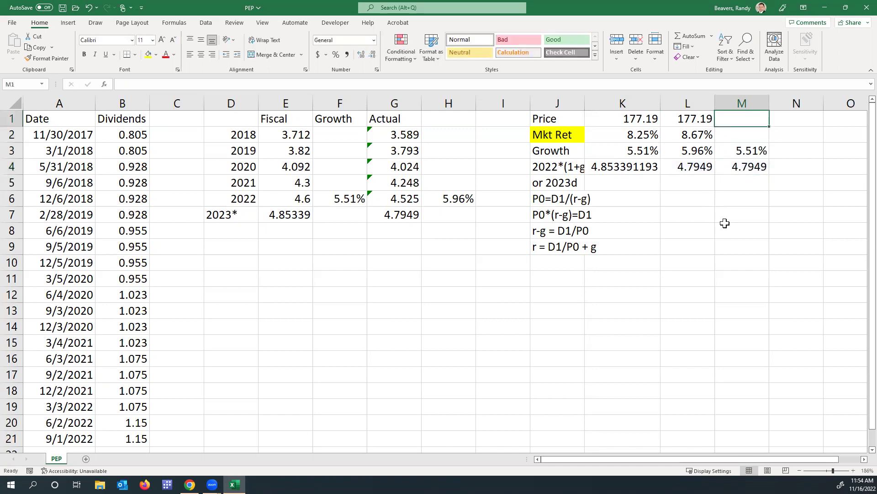
pyautogui.write('=')
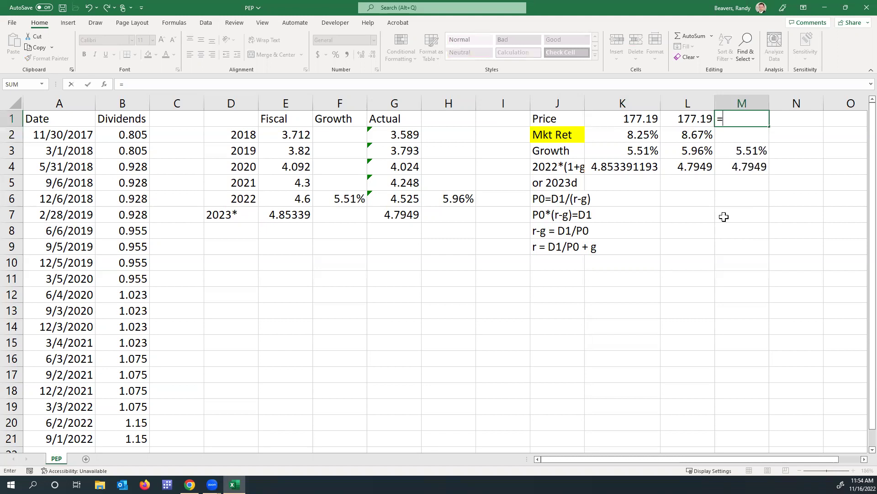
pyautogui.press('BackSpace')
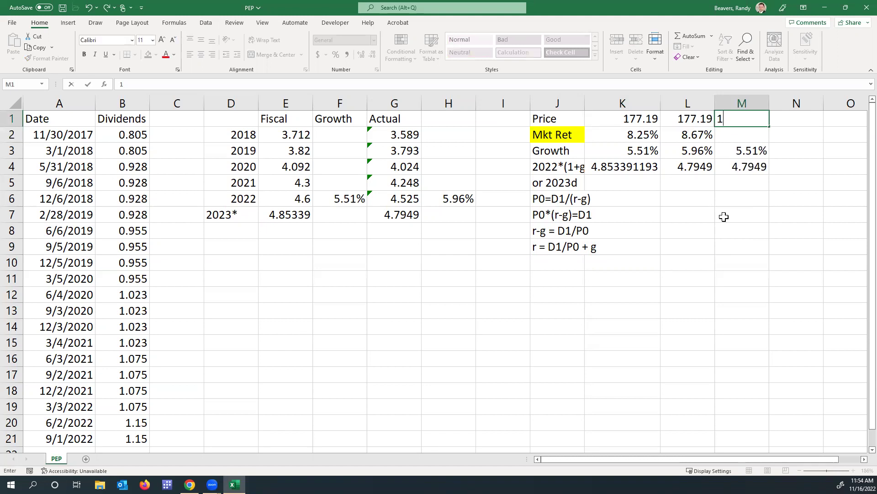
pyautogui.write('177.19')
pyautogui.press('Return')
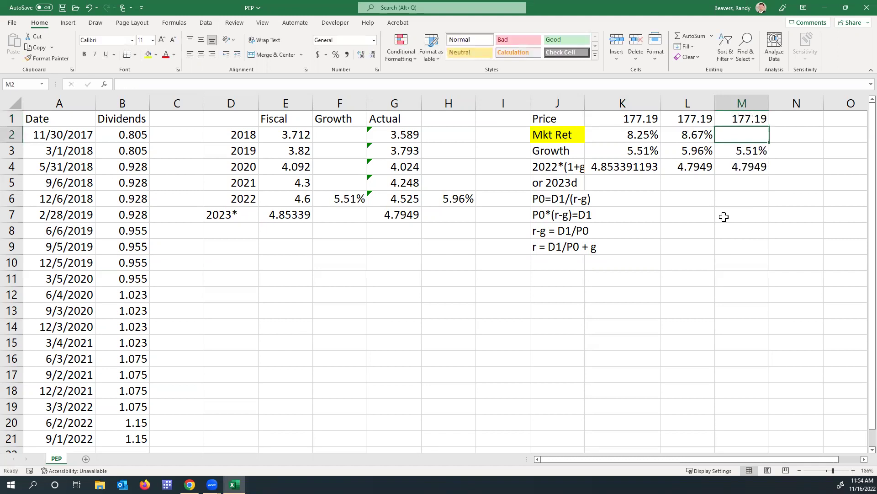
# Fill L2's return formula into M2 for 8.21% and enter a 10% target in N2
pyautogui.click(694, 136)
pyautogui.moveTo(715, 143); pyautogui.dragTo(760, 152)
pyautogui.click(753, 134)
pyautogui.click(793, 138)
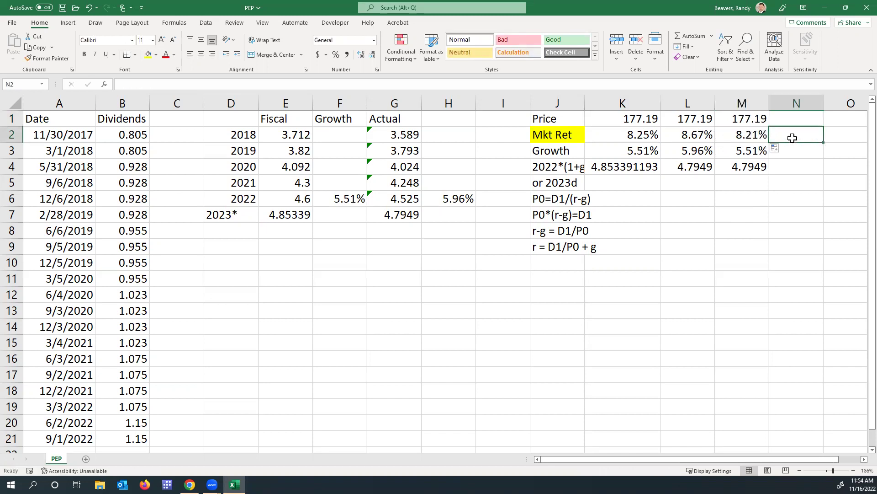
pyautogui.write('10')
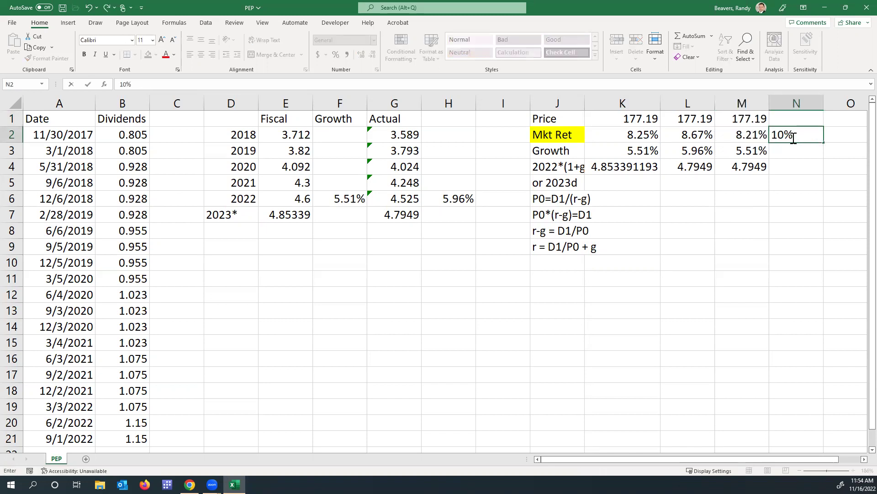
pyautogui.press('Return')
pyautogui.press('Up')
pyautogui.press('Left')
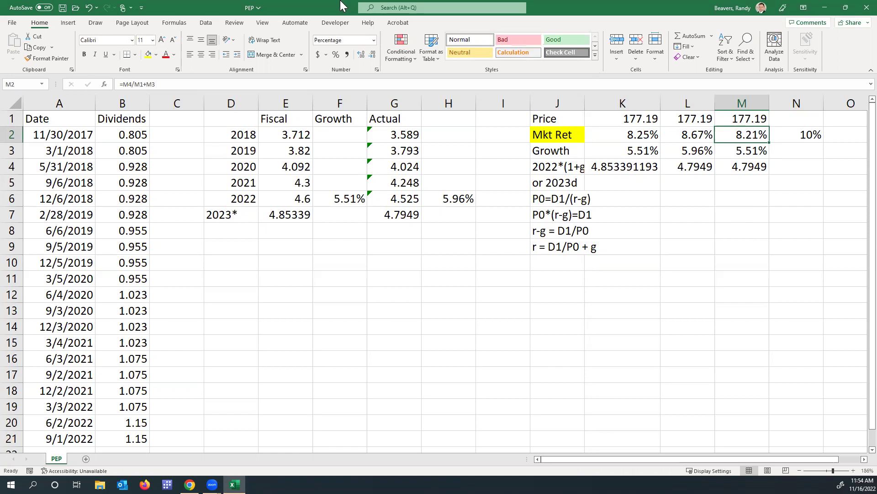
# Goal Seek M2 to 10% by changing M1, yielding a 107.83 price and 9.96% return
pyautogui.click(207, 22)
pyautogui.click(671, 54)
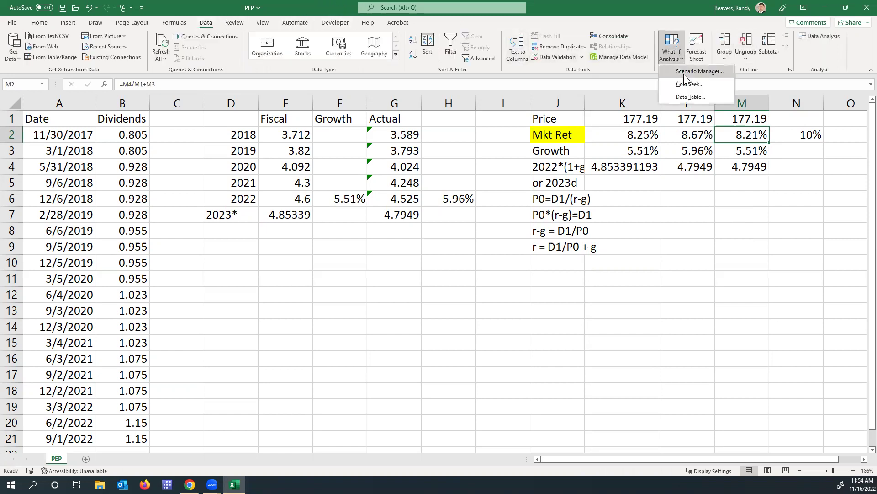
pyautogui.click(689, 84)
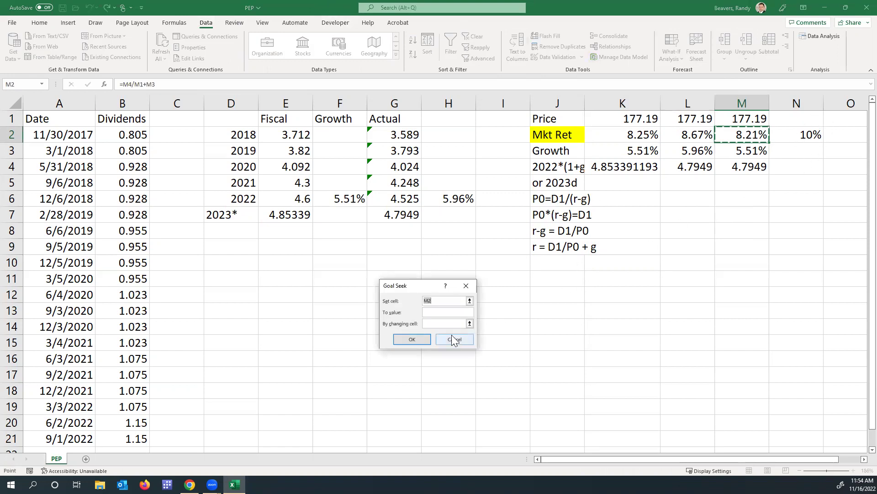
pyautogui.click(437, 312)
pyautogui.write('10')
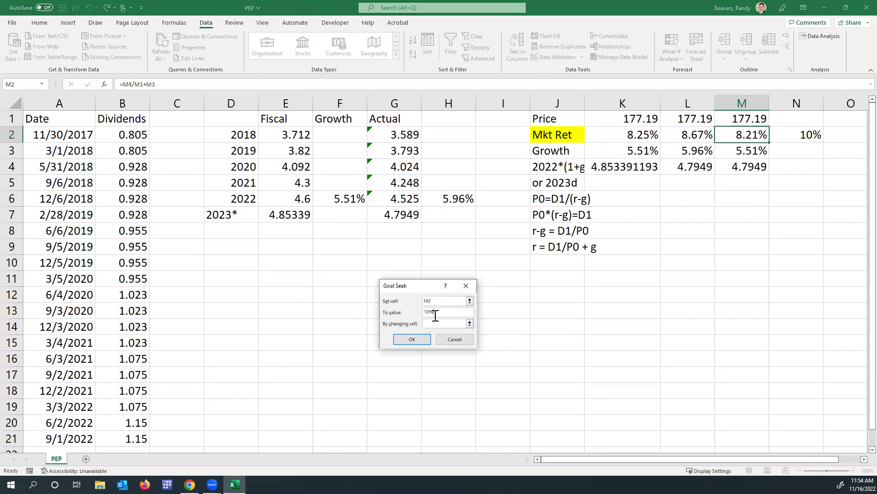
pyautogui.click(442, 324)
pyautogui.click(755, 118)
pyautogui.click(424, 339)
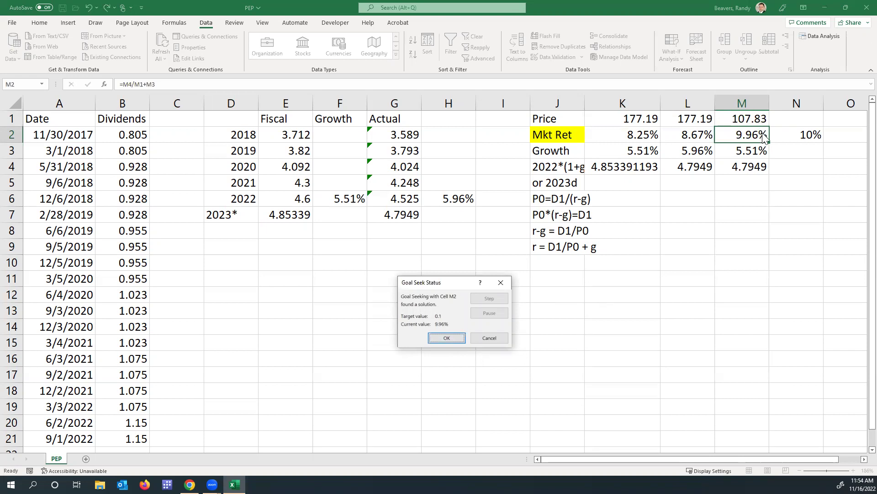
pyautogui.click(445, 339)
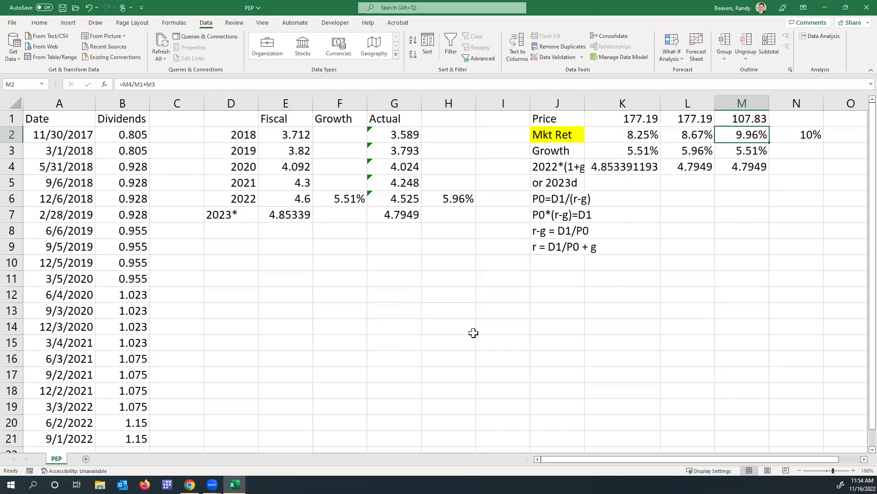
# Scroll PepsiCo's Yahoo price history down to the Nov 30, 2018 prices near 108
pyautogui.click(190, 483)
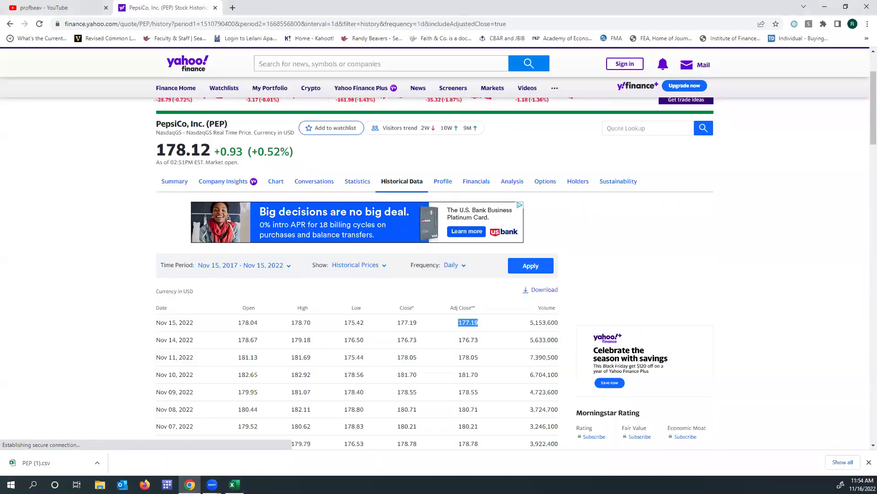
pyautogui.click(234, 484)
pyautogui.hotkey('alt', 'Tab')
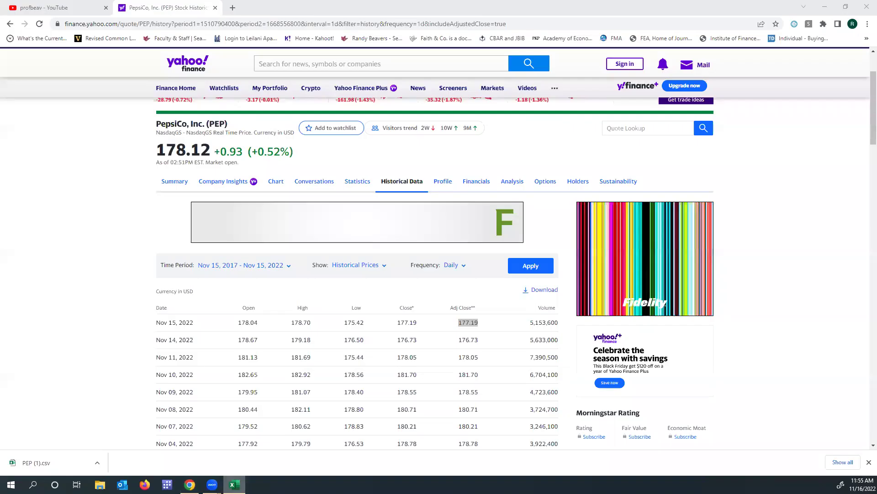
pyautogui.scroll(-2, 424, 296)
pyautogui.scroll(-5, 424, 296)
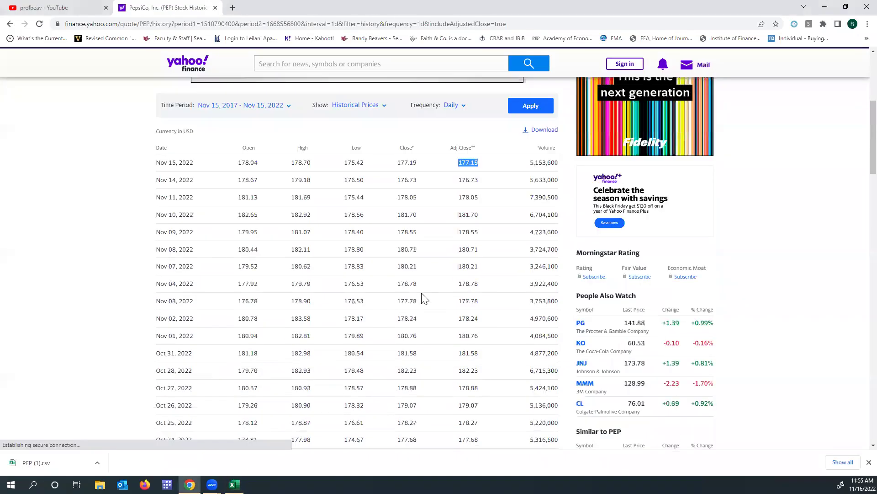
pyautogui.scroll(7, 425, 297)
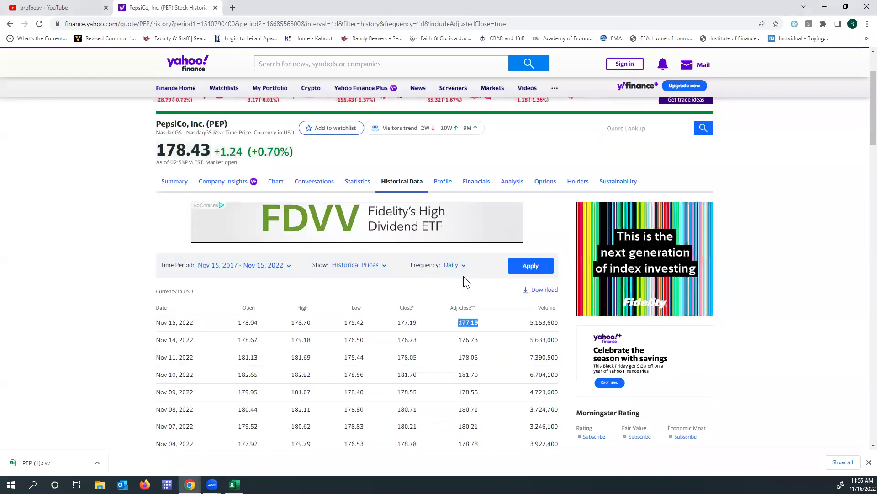
pyautogui.scroll(-20, 466, 285)
pyautogui.scroll(-11, 468, 288)
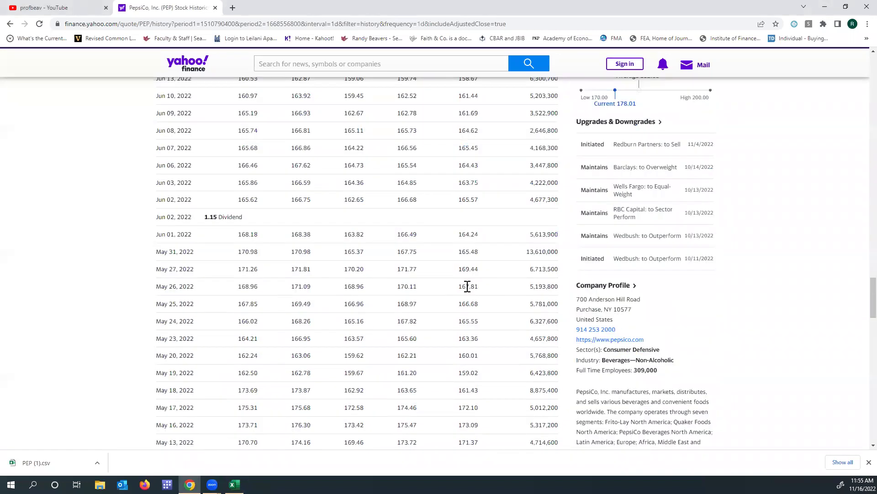
pyautogui.scroll(-20, 468, 290)
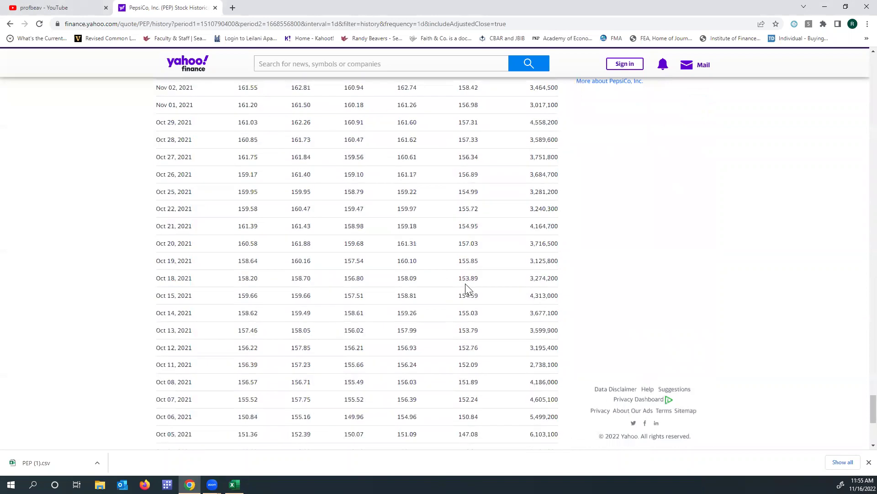
pyautogui.scroll(-20, 468, 289)
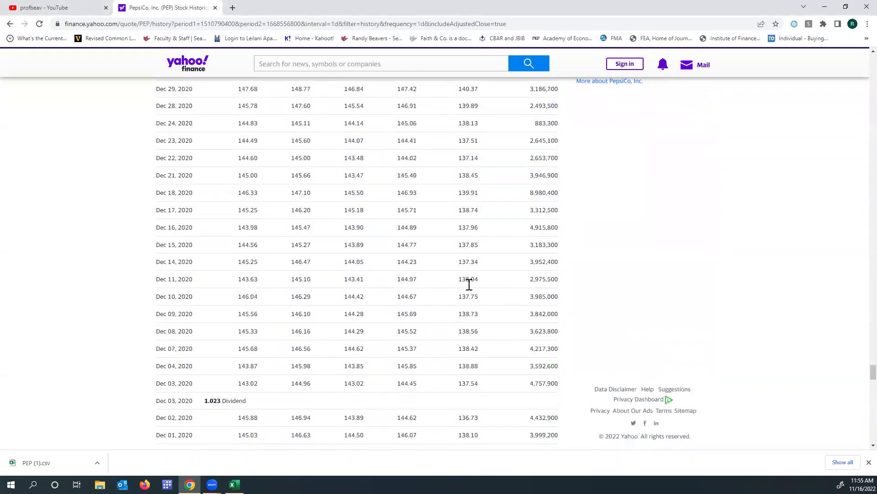
pyautogui.scroll(-20, 471, 288)
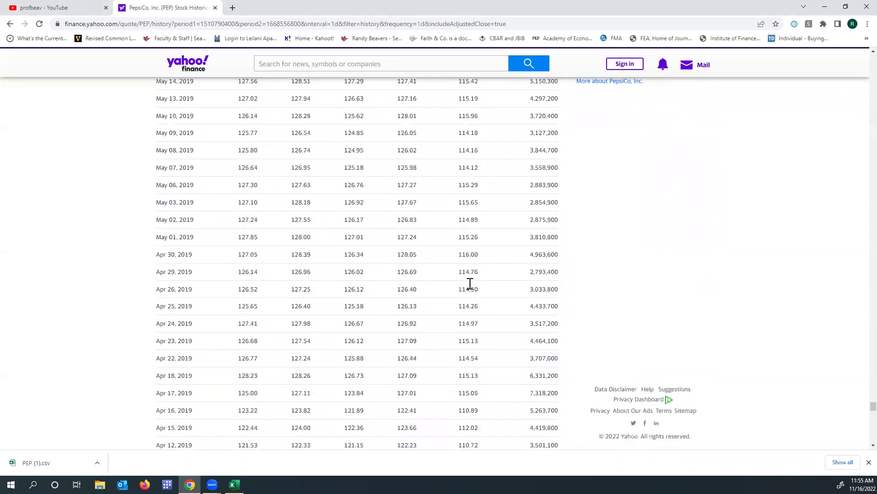
pyautogui.scroll(8, 471, 288)
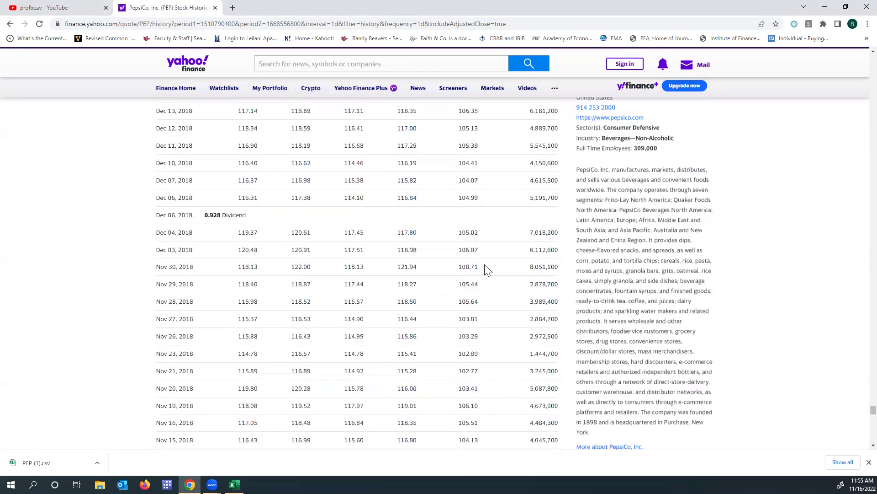
pyautogui.moveTo(513, 269); pyautogui.dragTo(379, 264)
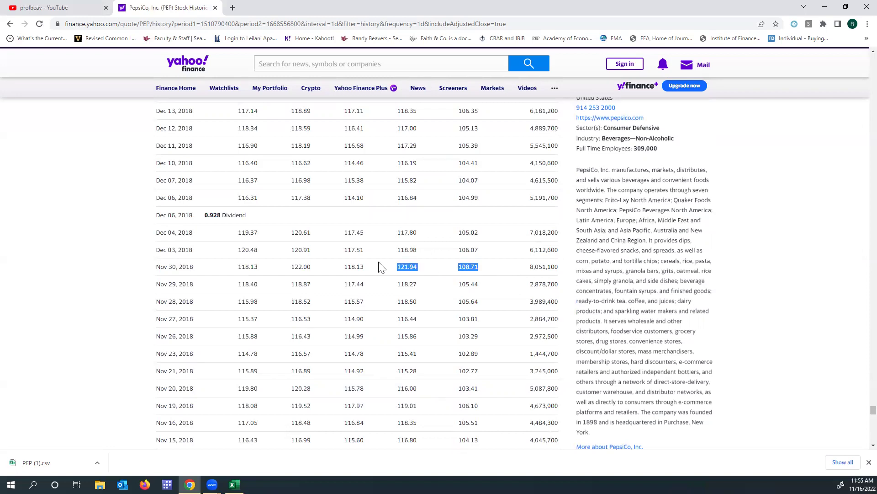
# Scan the neighbouring late-2018 to early-2019 prices, then return to the Excel workbook
pyautogui.scroll(4, 464, 263)
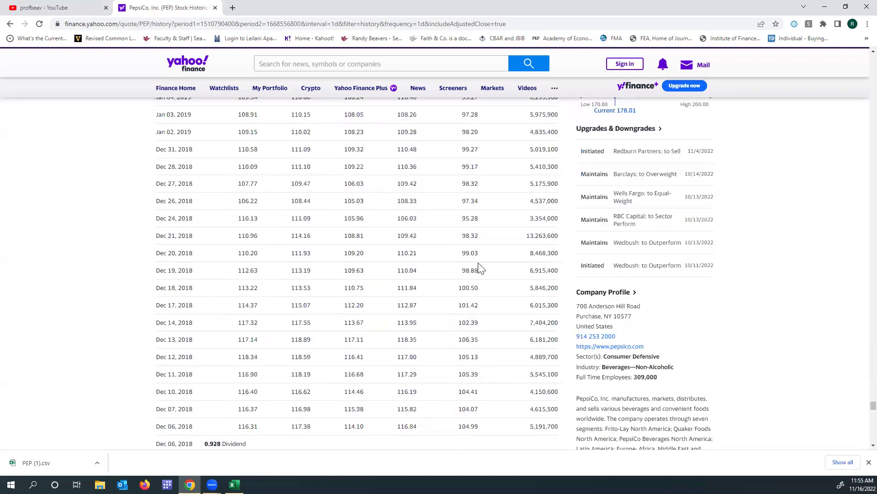
pyautogui.scroll(3, 482, 270)
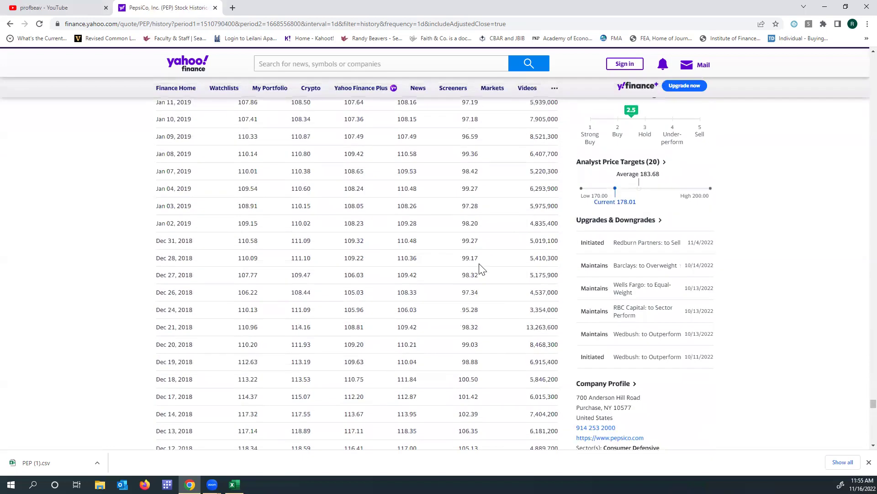
pyautogui.scroll(8, 486, 269)
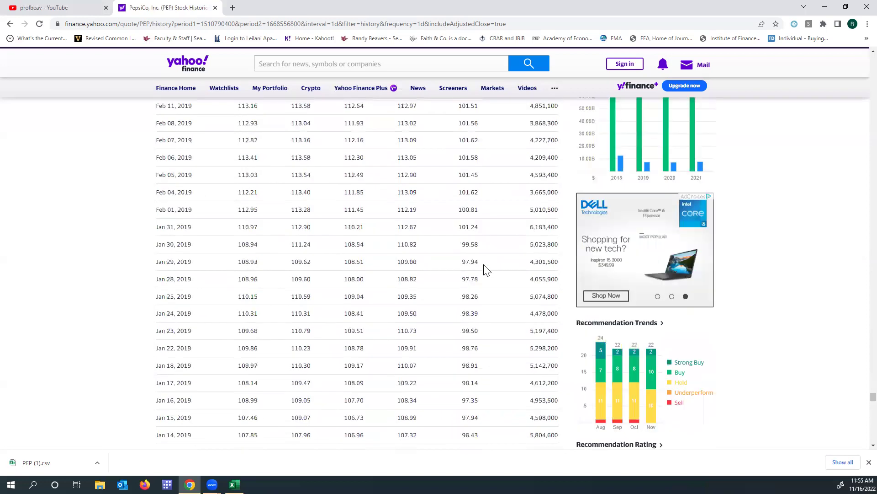
pyautogui.scroll(10, 485, 269)
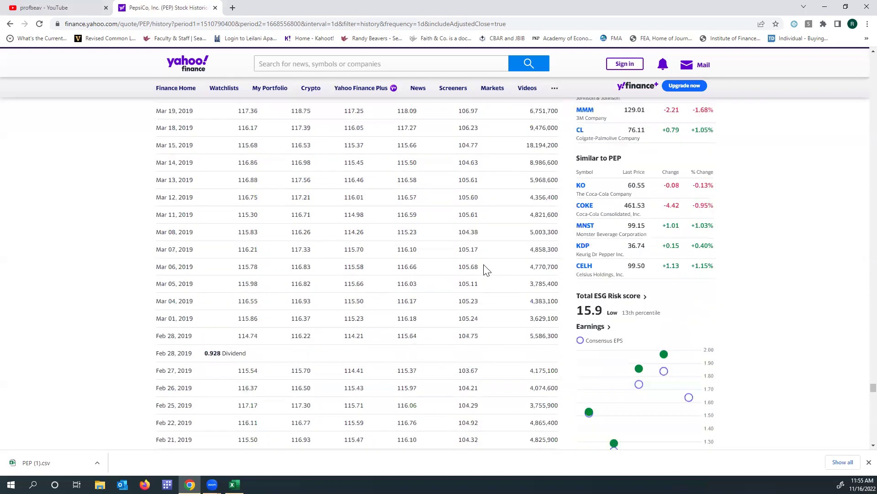
pyautogui.scroll(2, 486, 271)
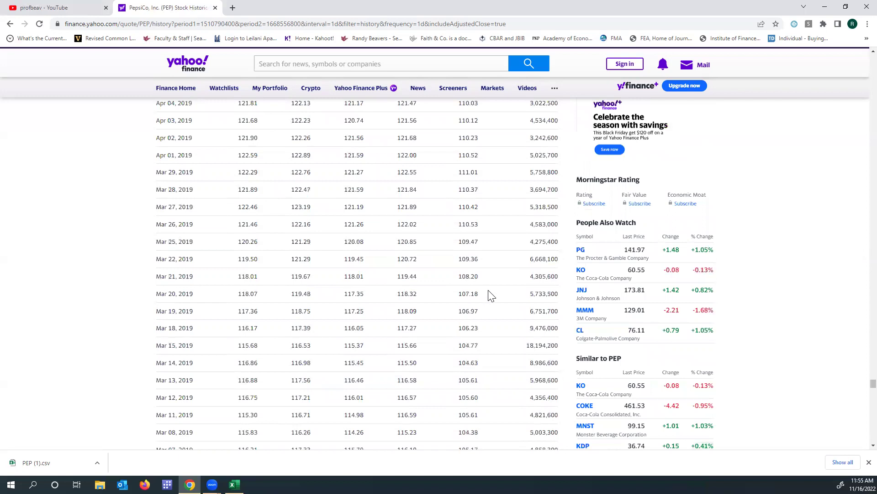
pyautogui.moveTo(493, 296); pyautogui.dragTo(133, 300)
pyautogui.click(396, 282)
pyautogui.scroll(2, 396, 284)
pyautogui.scroll(20, 396, 283)
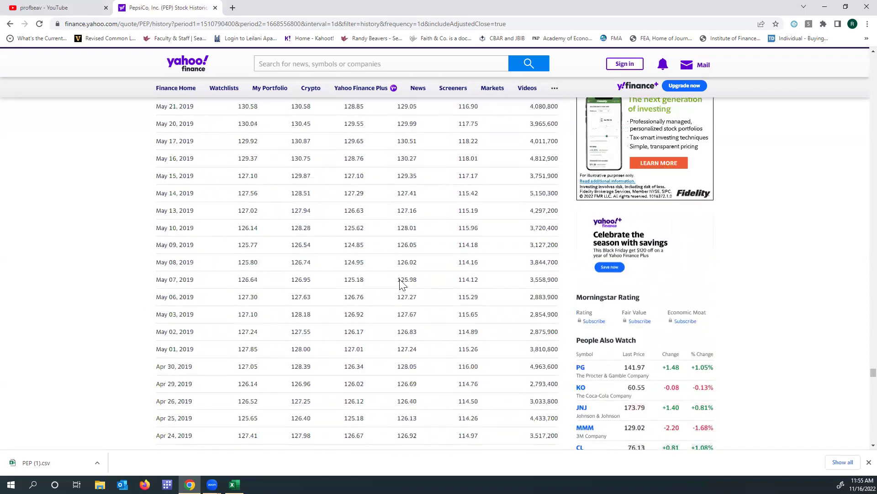
pyautogui.scroll(20, 400, 284)
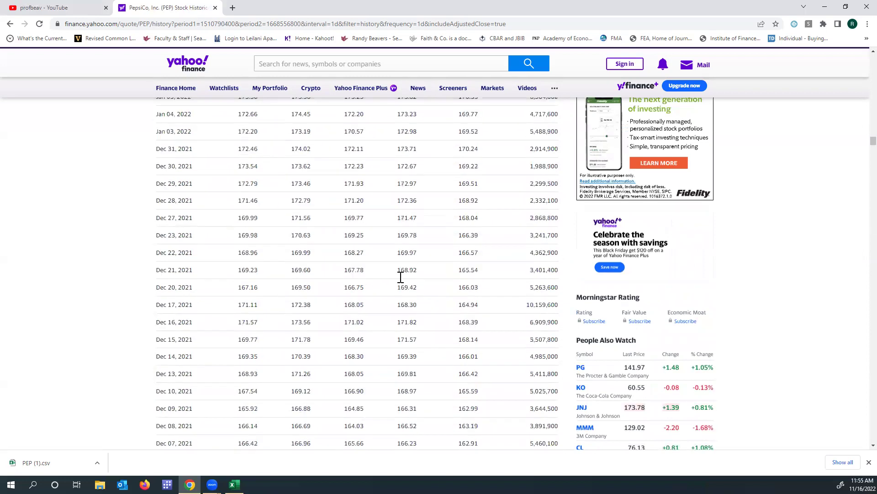
pyautogui.scroll(20, 400, 278)
pyautogui.scroll(-3, 400, 280)
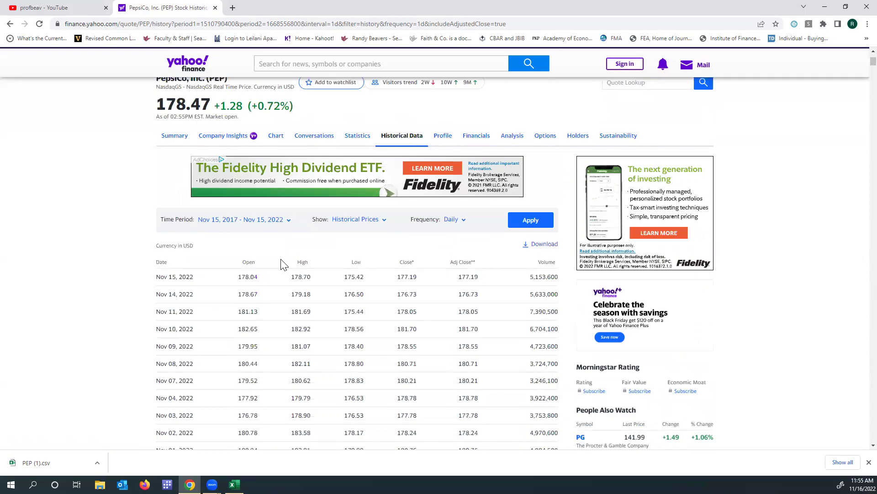
pyautogui.click(234, 484)
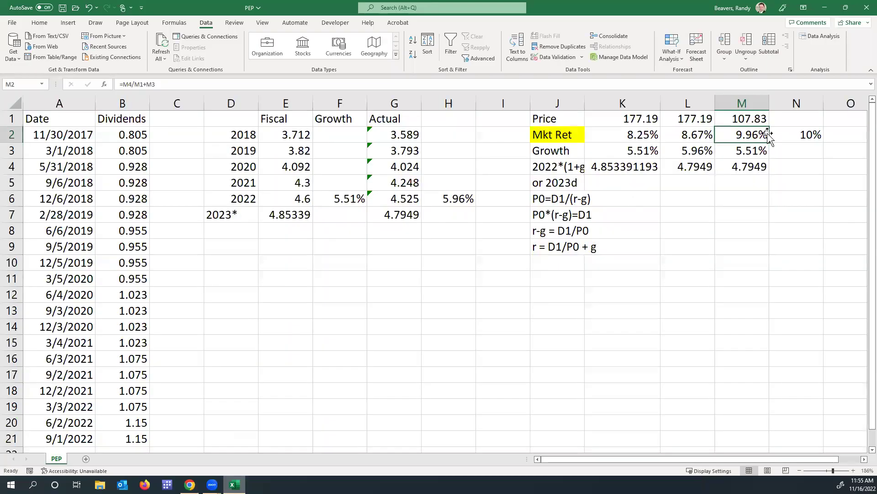